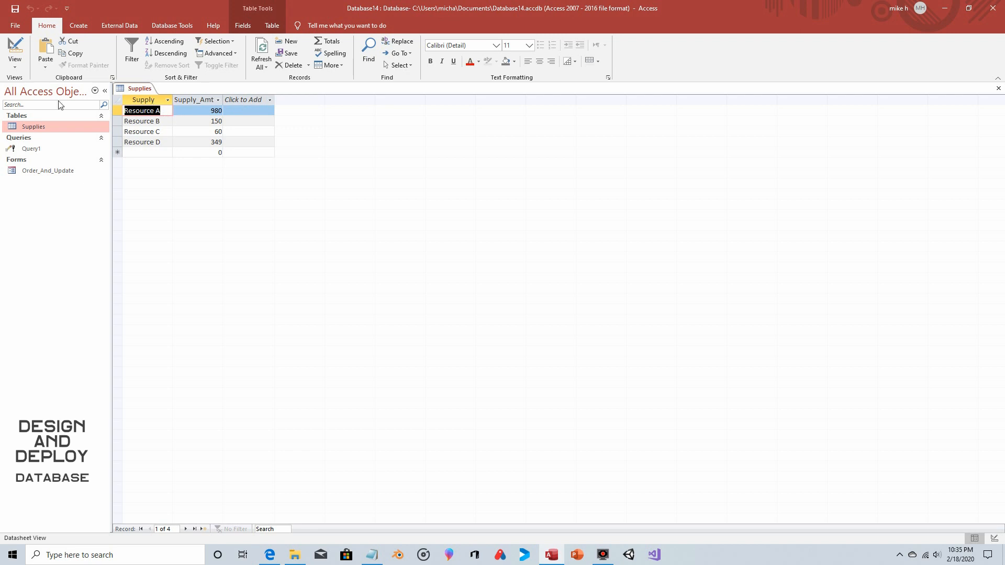
Step: Add a Number field named Per_Unit to the Supplies table design, save the table and return to Datasheet view
click(15, 62)
click(23, 111)
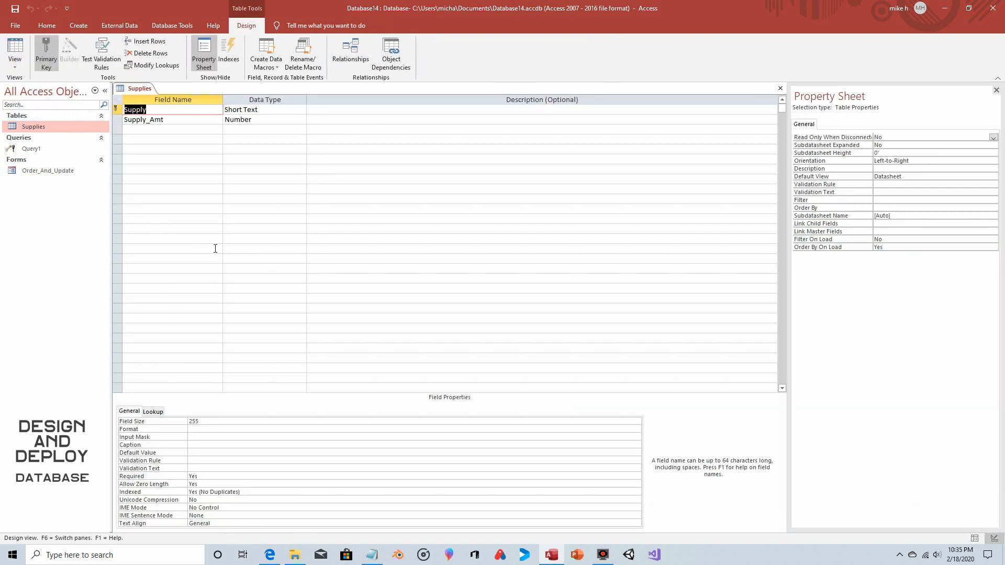
click(165, 131)
text(Per_Unit)
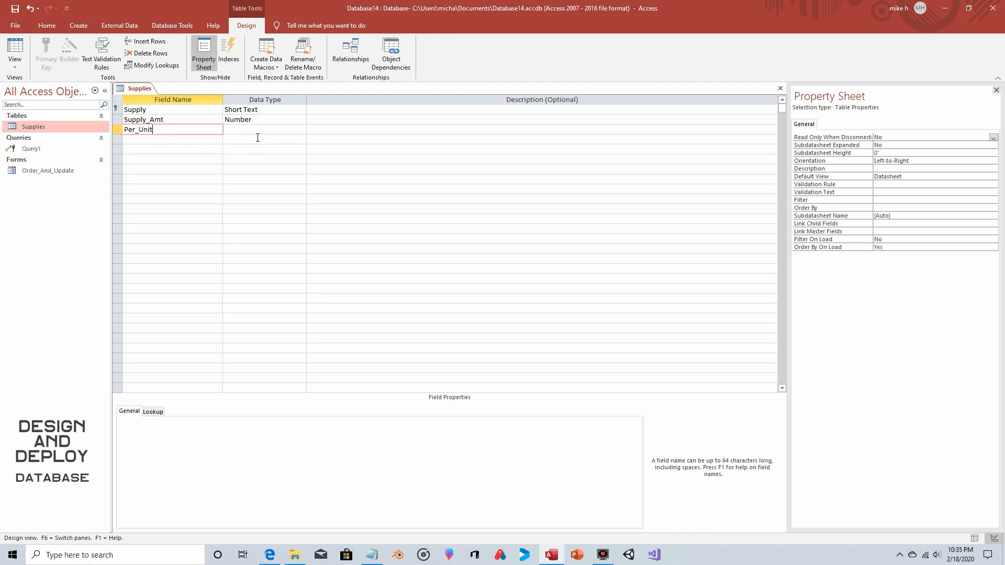
click(258, 131)
click(301, 129)
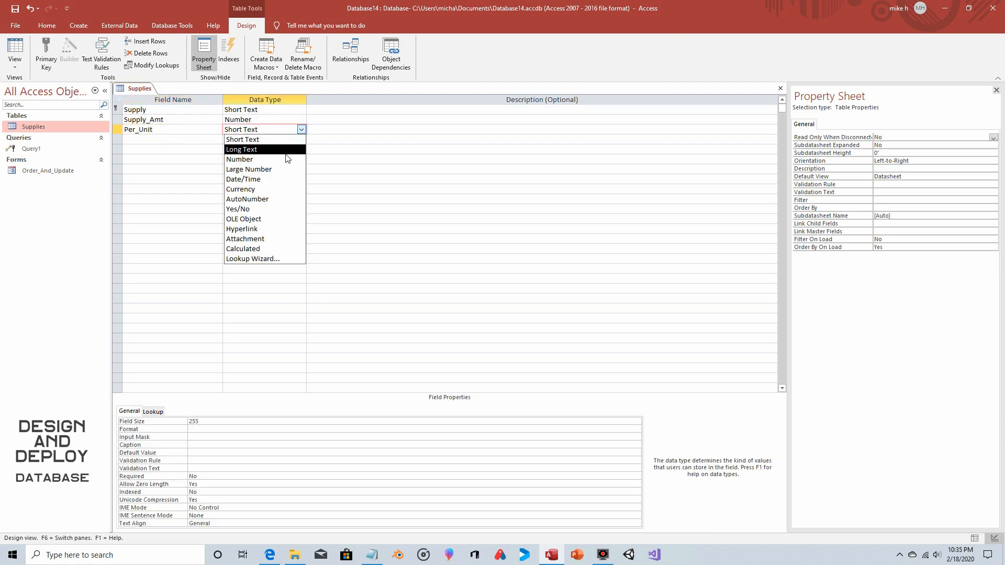
click(287, 158)
click(15, 52)
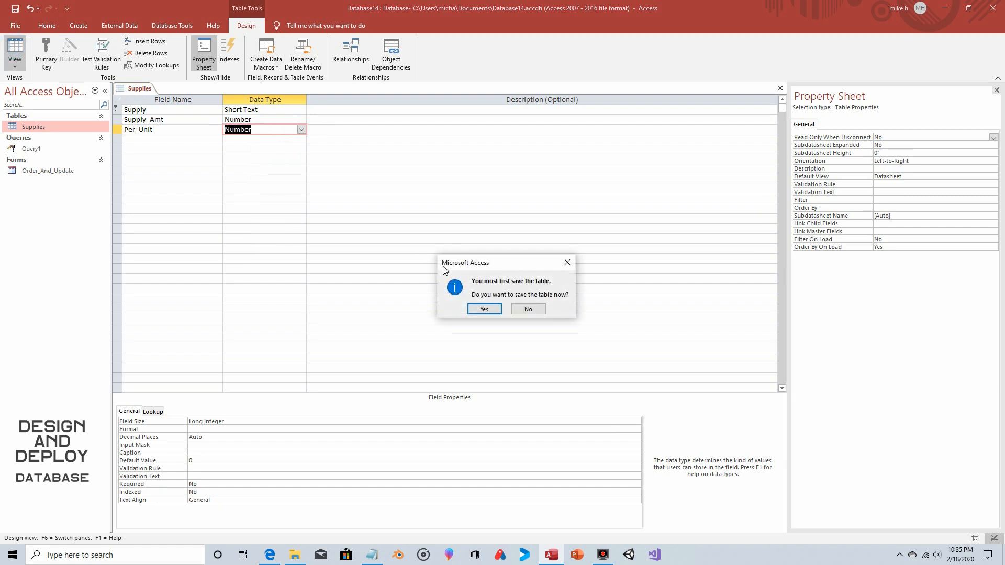
click(479, 309)
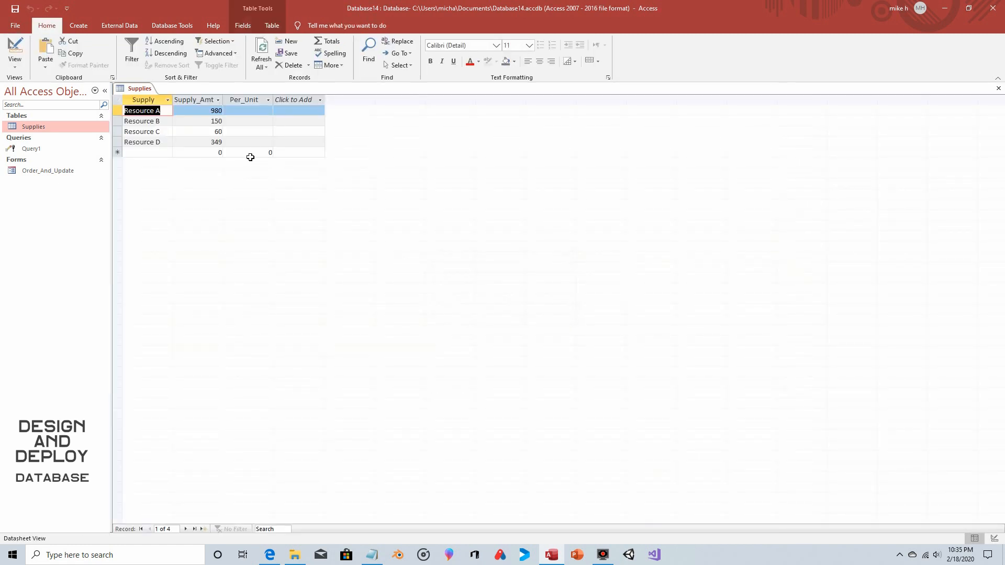
Step: Enter Per_Unit values of 50 for Resource A, 10 for Resource B, 40 for Resource C and 100 for Resource D
click(258, 110)
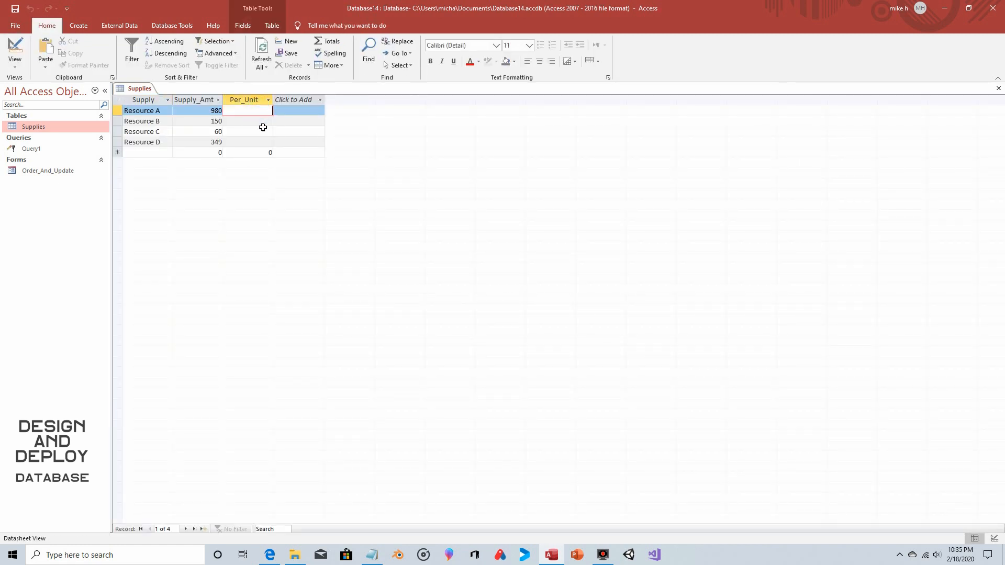
text(50)
click(266, 121)
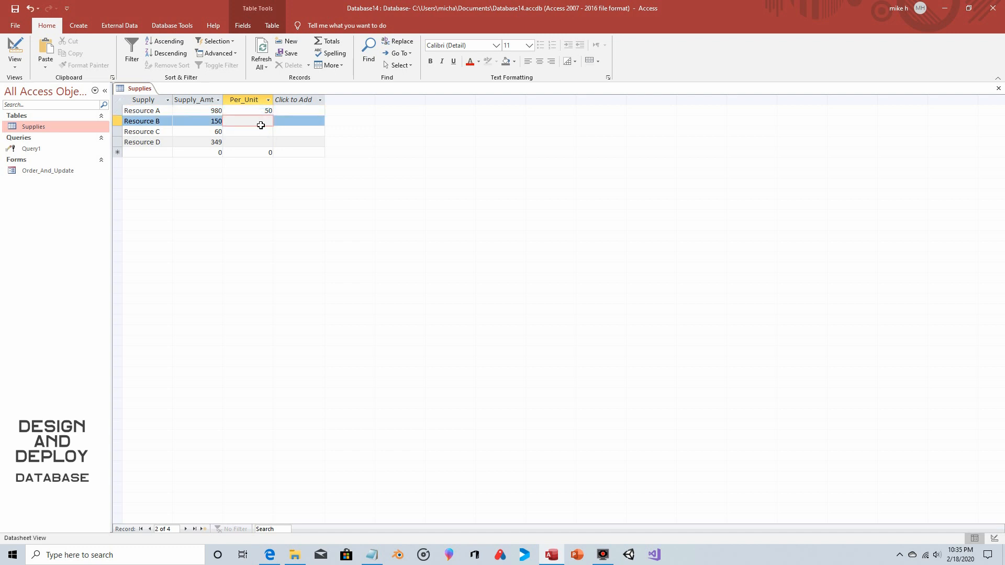
text(10)
click(264, 136)
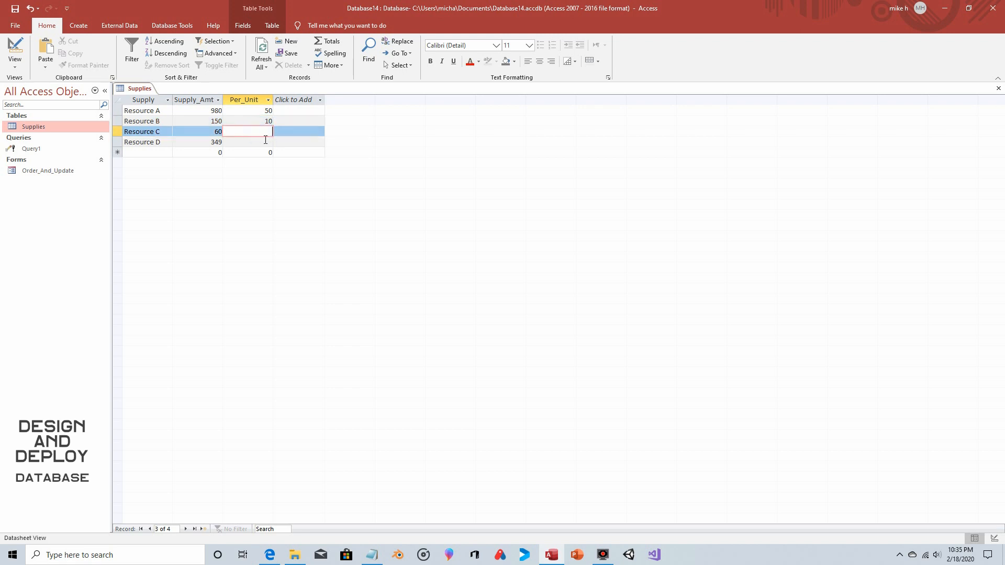
text(40)
click(264, 142)
text(1)
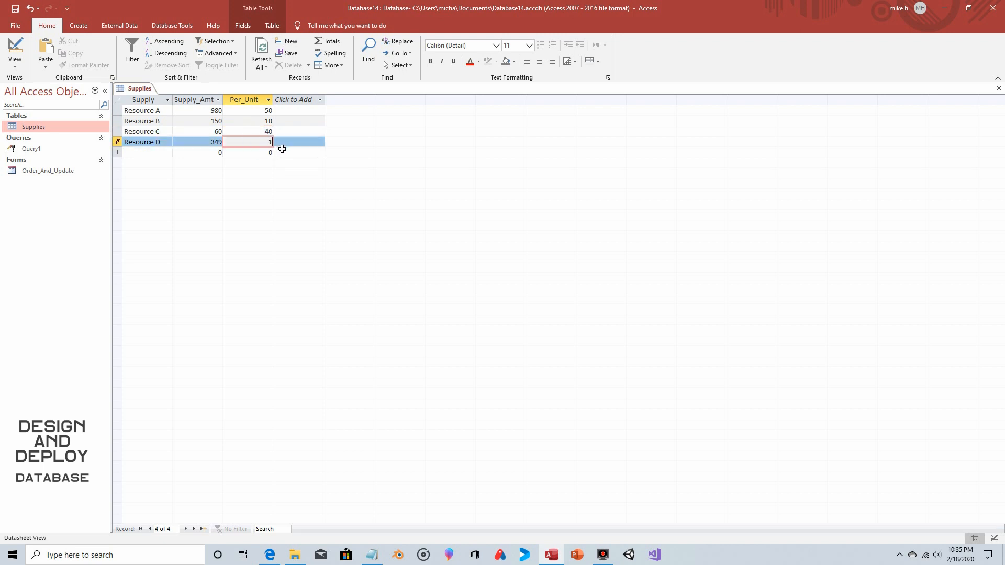
text(00)
Step: Set the Supply_Amt of Resource A and Resource B to 100
double_click(210, 113)
text(100)
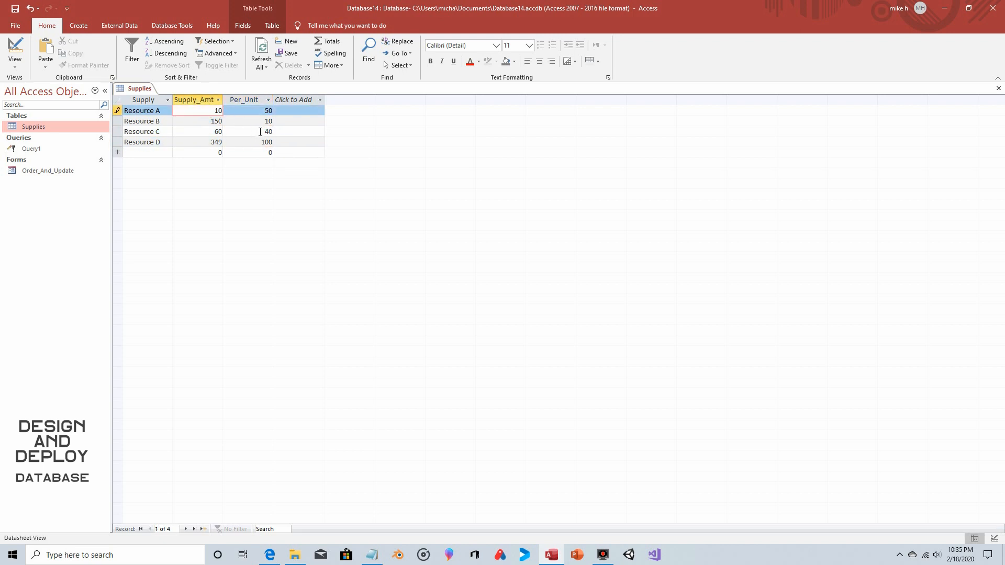
key(Down)
text(1)
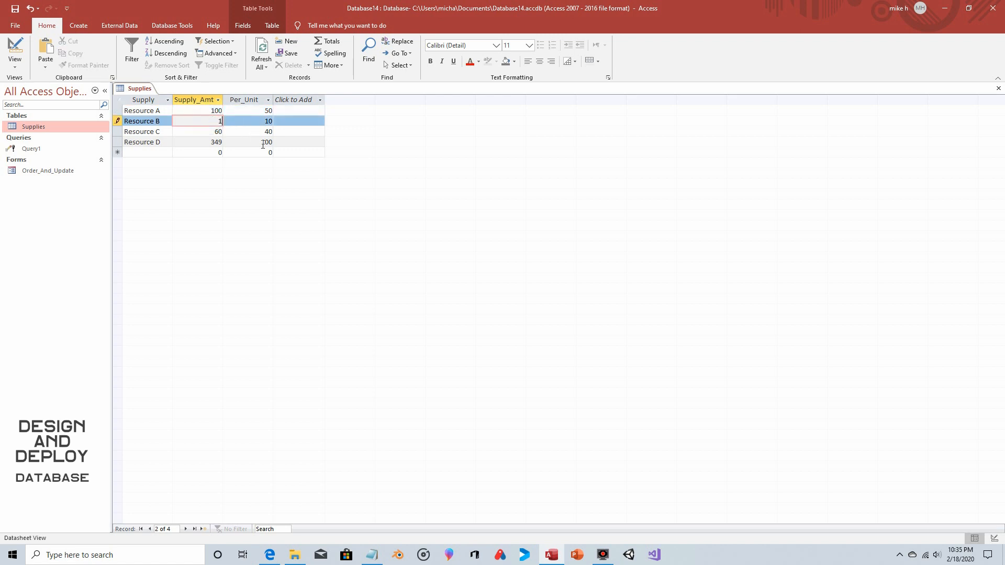
text(9)
key(BackSpace)
text(00)
Step: Set the Supply_Amt of Resource C and Resource D to 100, and close the Supplies table
click(209, 131)
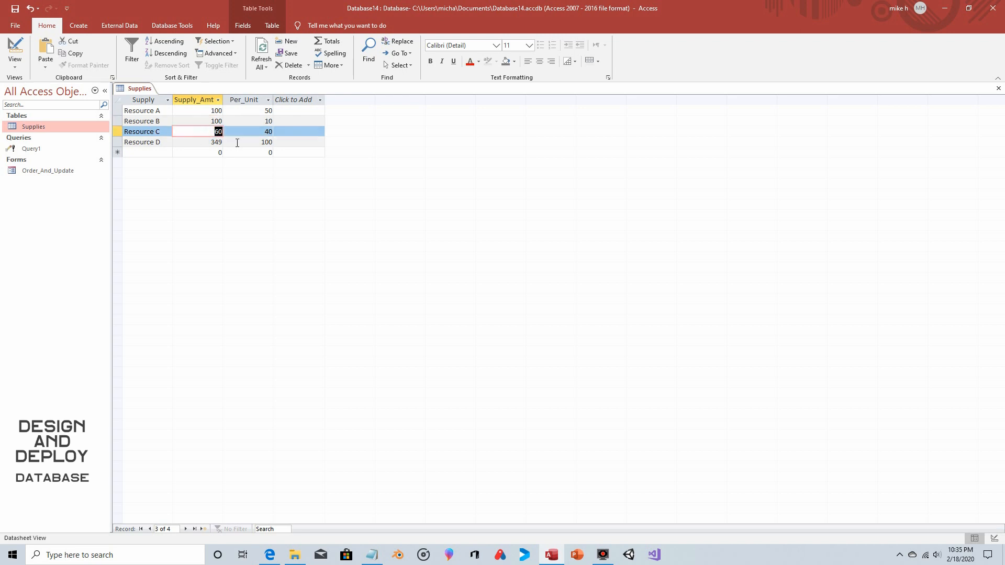
key(Delete)
key(Delete)
text(100)
click(208, 142)
key(Delete)
key(Delete)
key(Delete)
text(100)
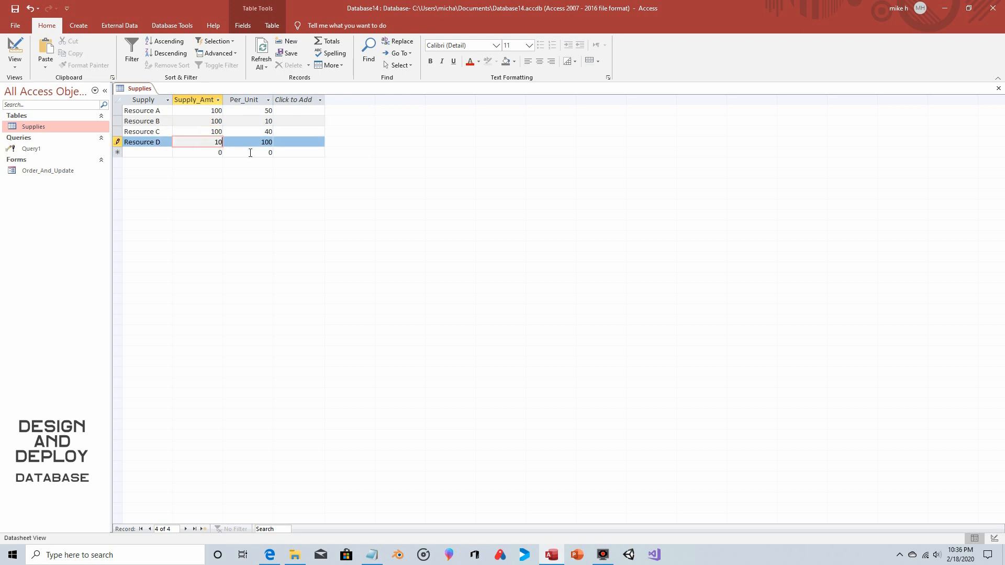
click(250, 110)
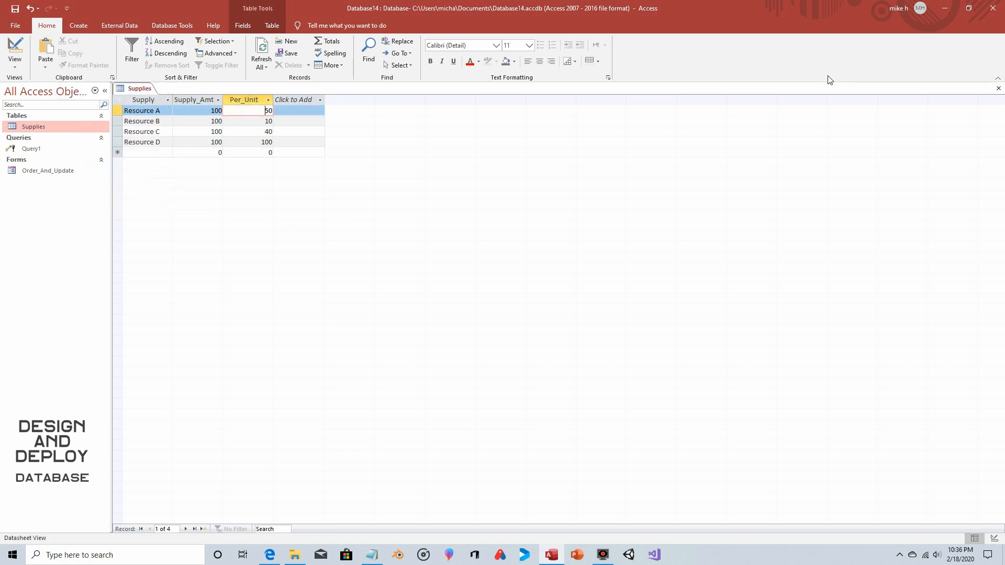
click(999, 91)
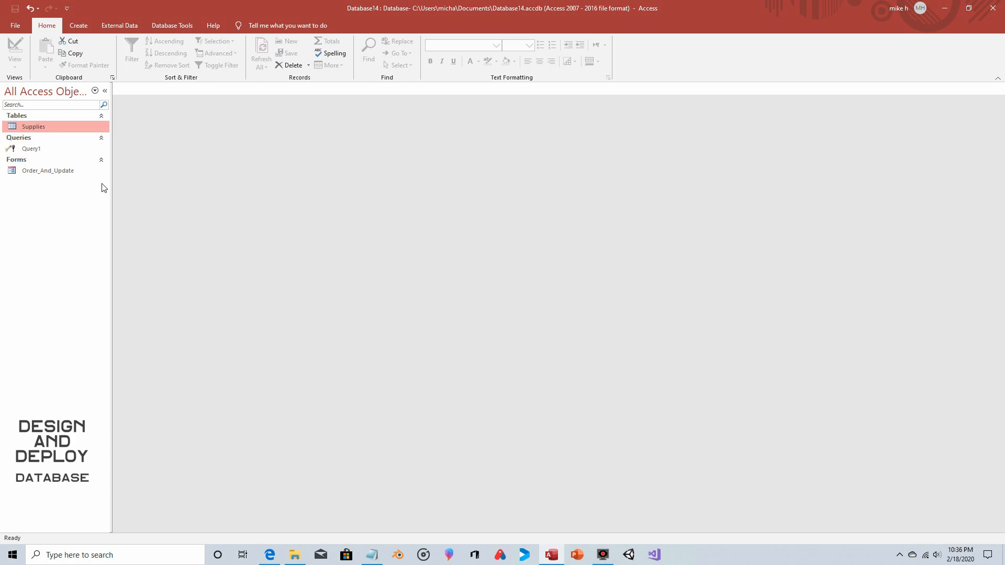
Step: Create a blank form and open it in Design view
click(77, 25)
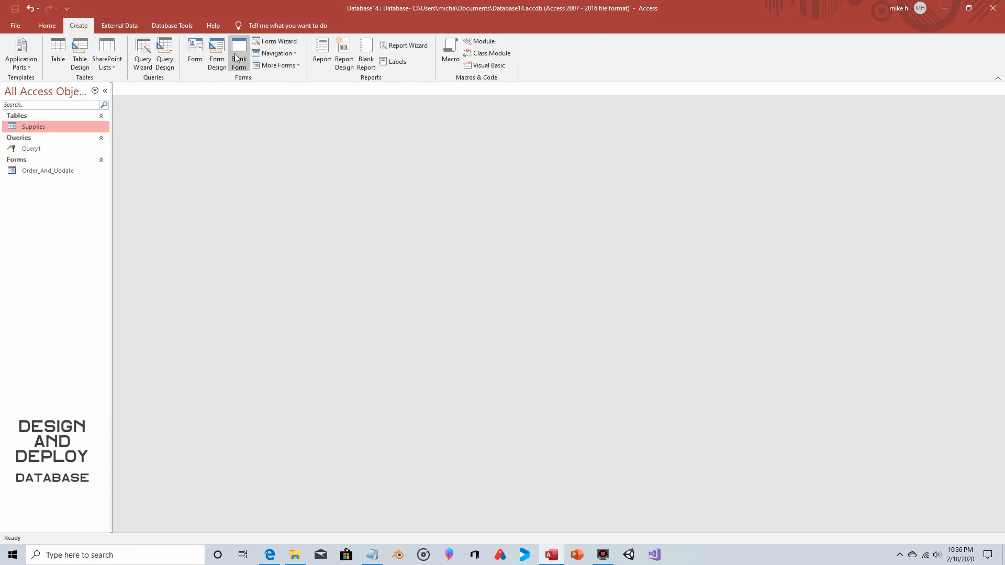
click(236, 59)
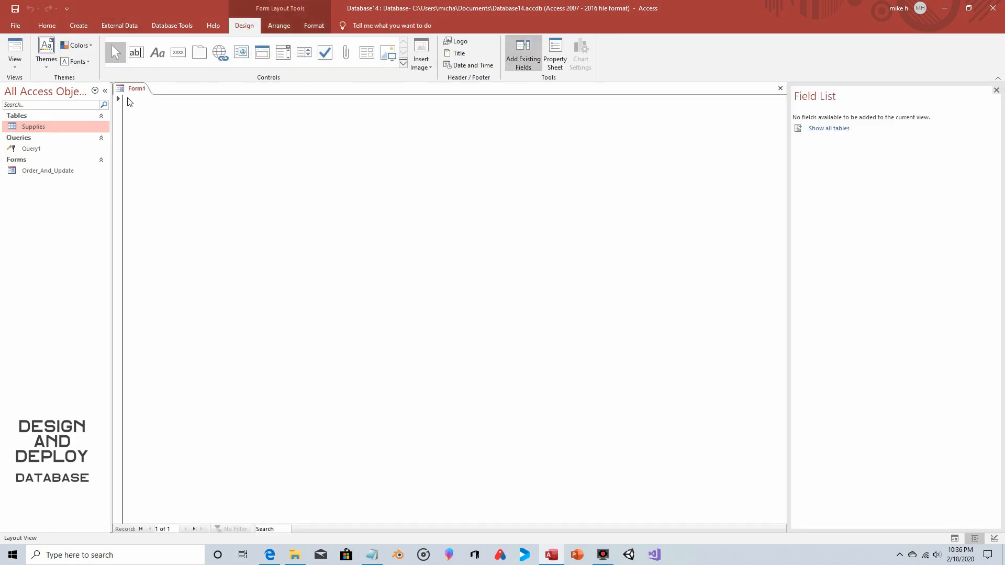
click(18, 65)
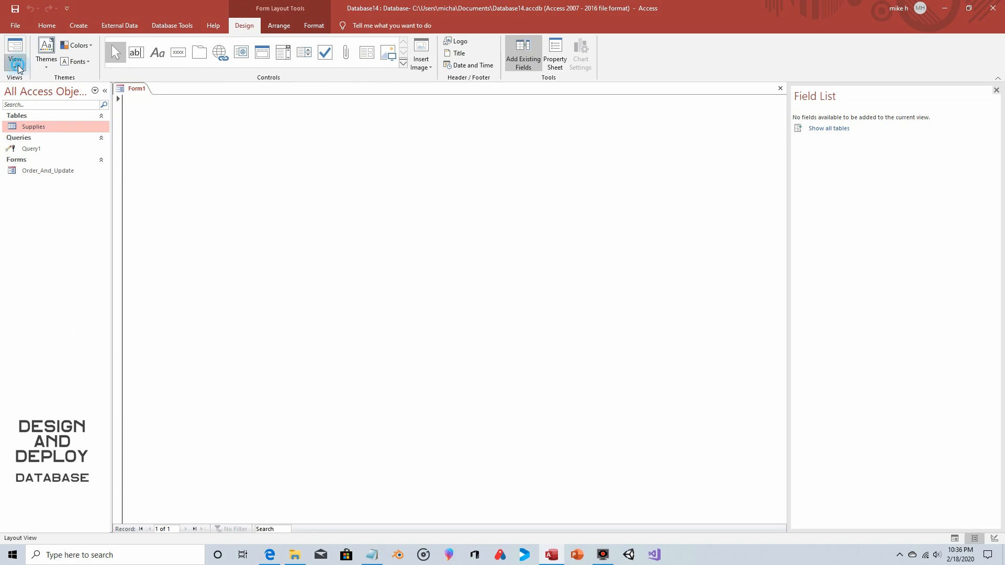
click(33, 130)
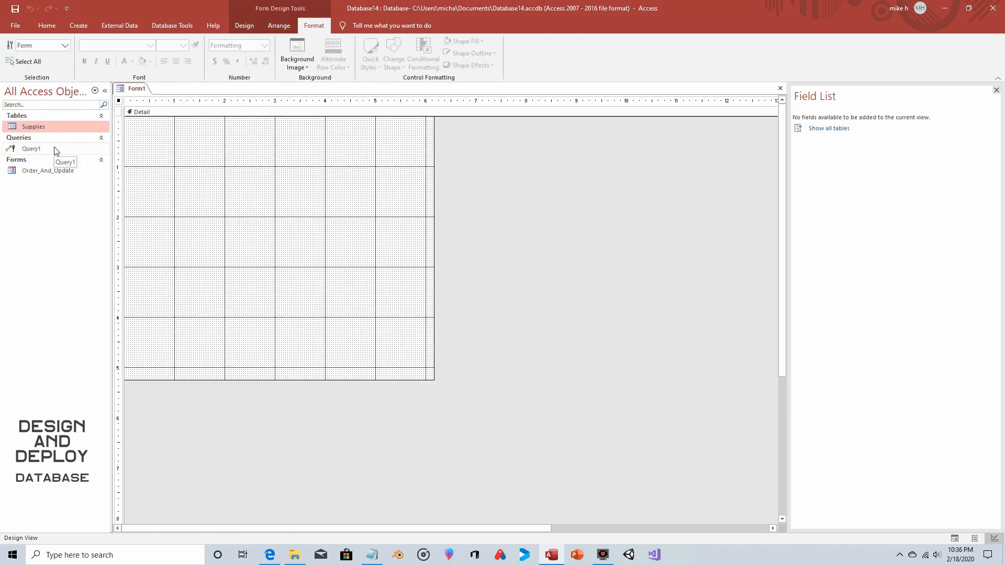
Step: Set the form's Record Selectors and Navigation Buttons properties to No
click(244, 25)
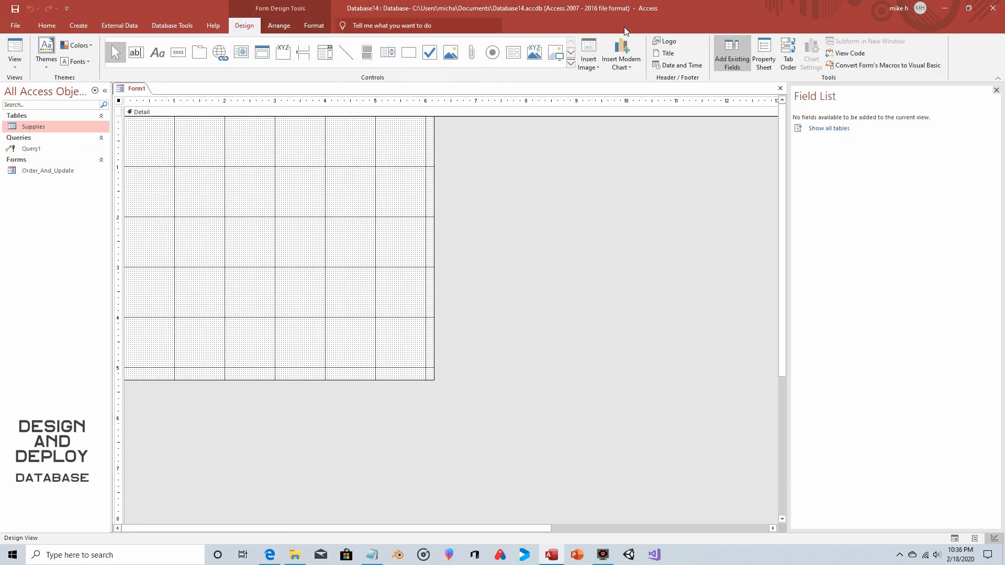
click(763, 55)
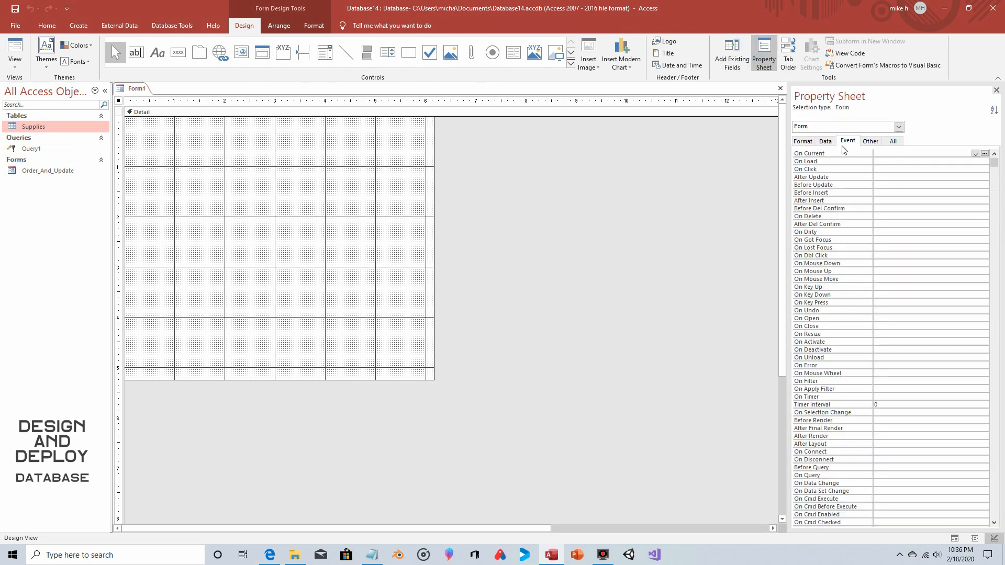
click(802, 141)
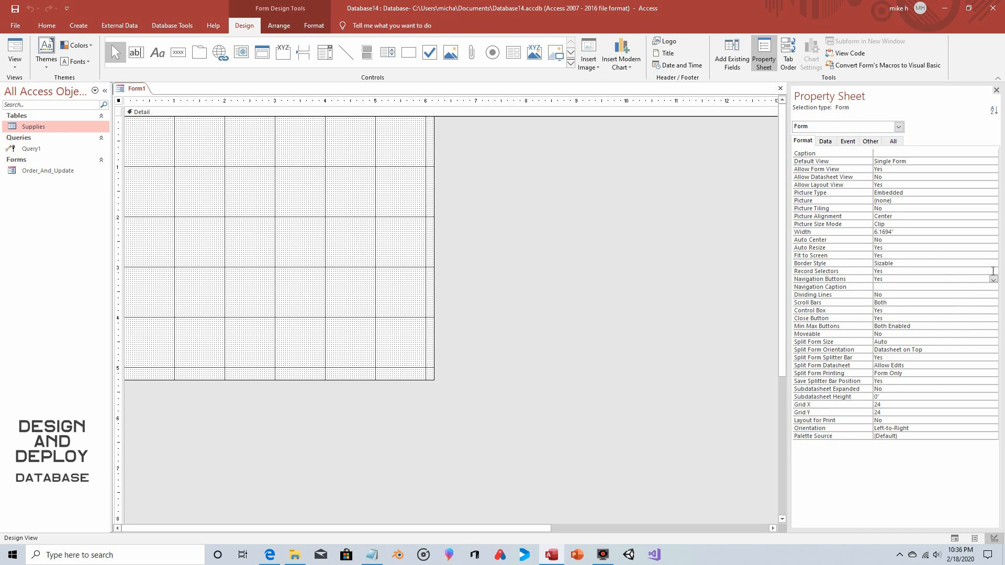
click(993, 271)
click(975, 286)
click(963, 279)
click(993, 280)
click(986, 294)
Step: Draw a combo box about 2.17 inches wide near the form's upper edge, sourced from the Supply field of the Supplies table
click(325, 52)
drag(206, 137, 314, 150)
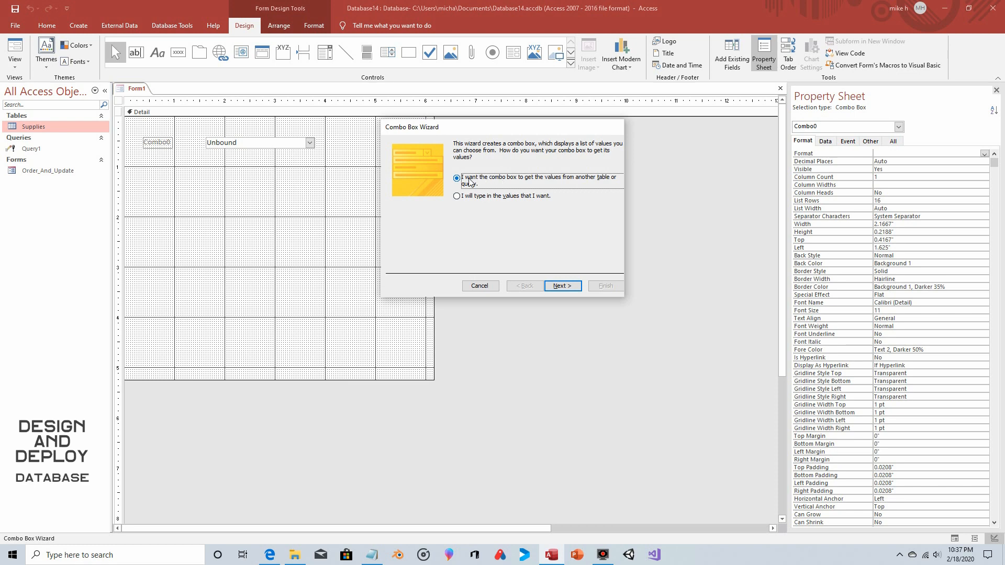
click(562, 286)
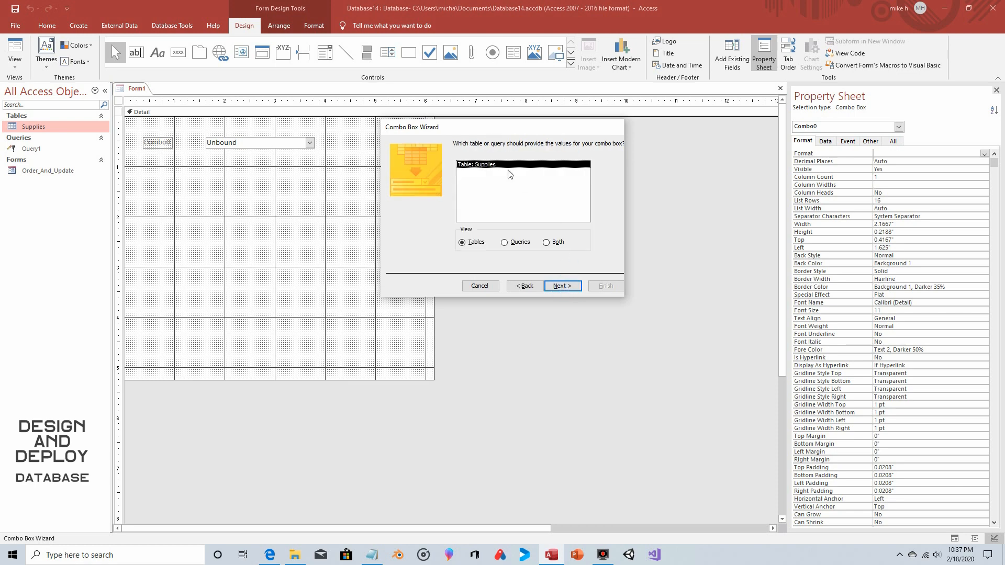
click(561, 286)
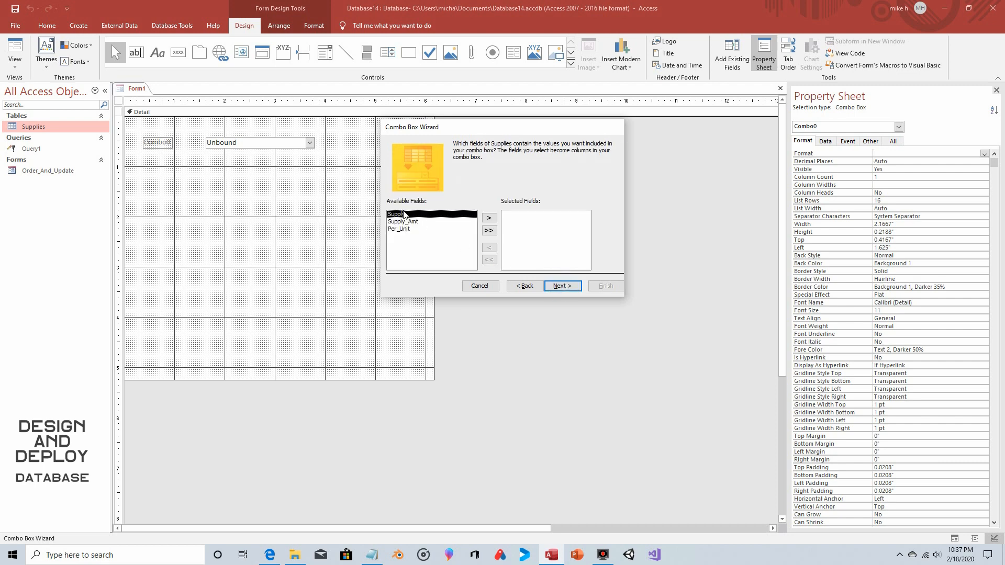
click(489, 218)
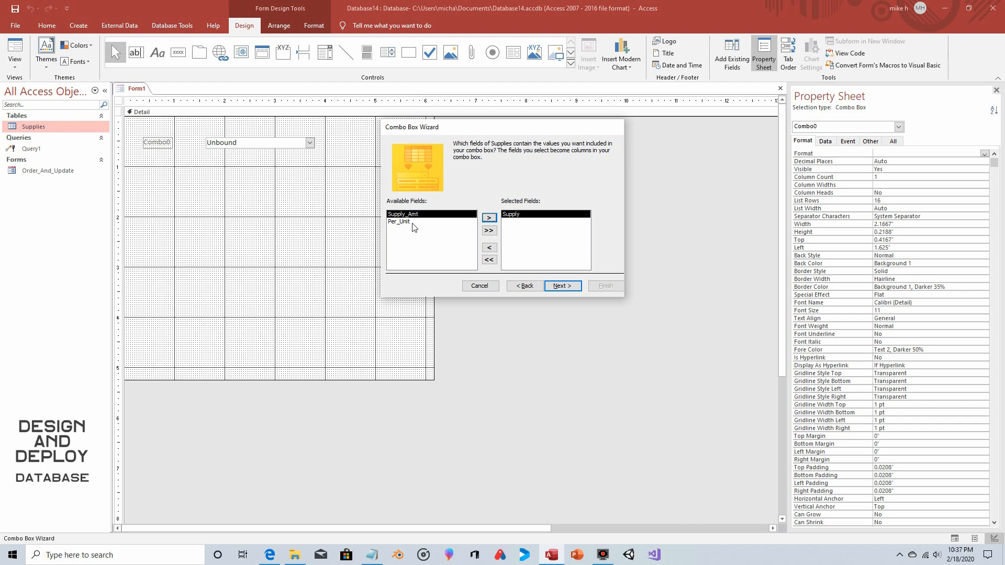
click(563, 287)
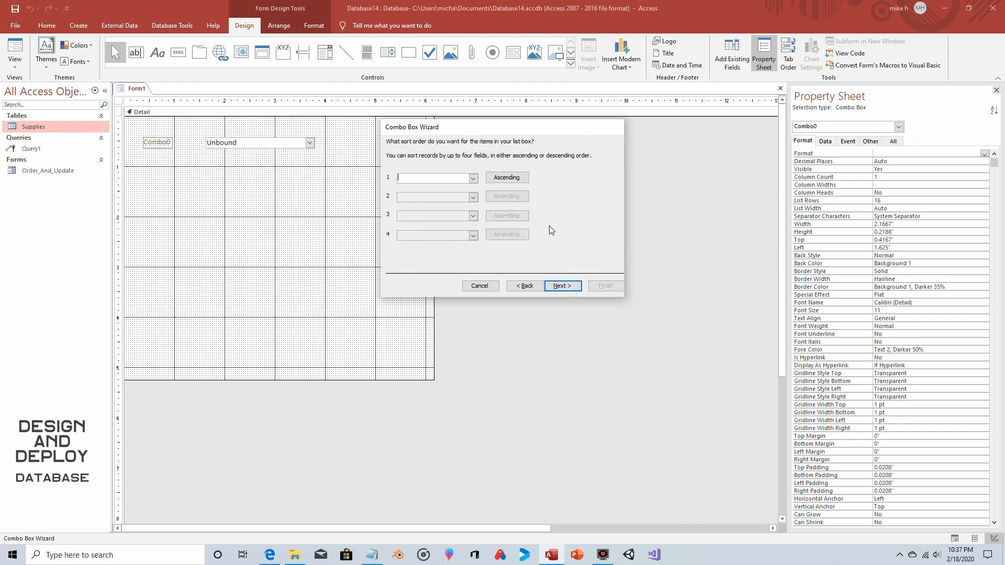
Step: Widen the combo box's Supply column to about 1.77 inches without a sort order, and finish the wizard with the label Supply
click(562, 286)
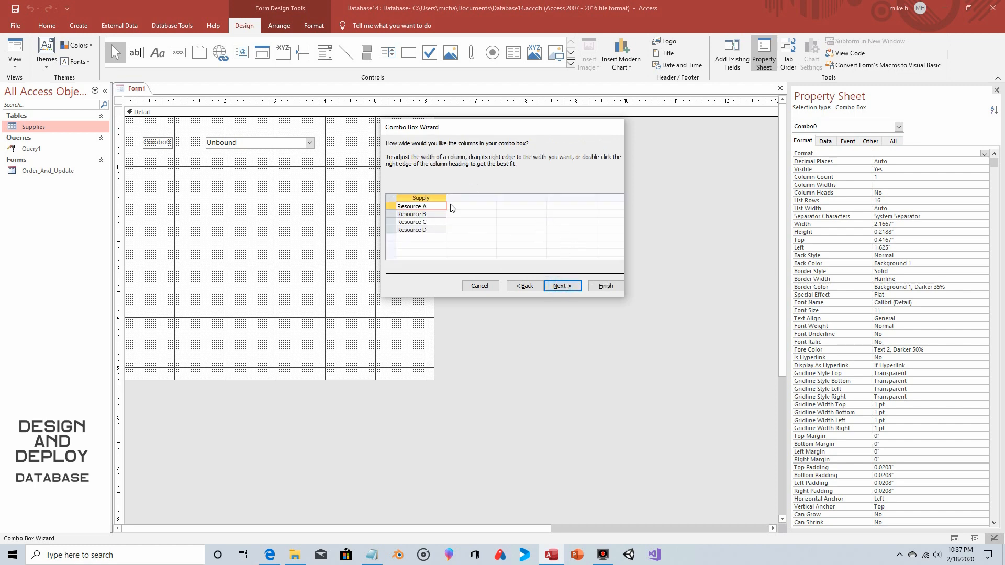
drag(446, 199, 485, 200)
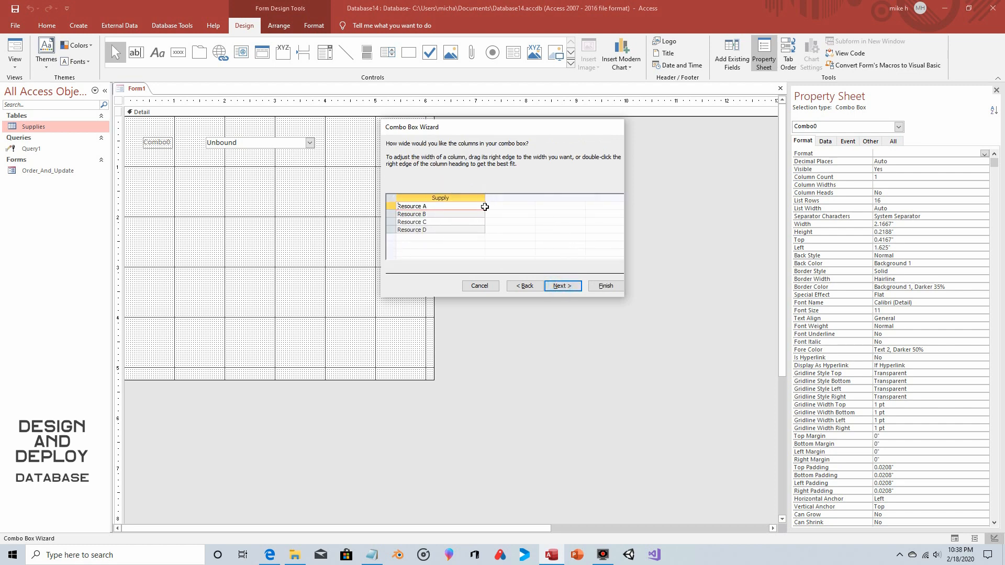
click(565, 286)
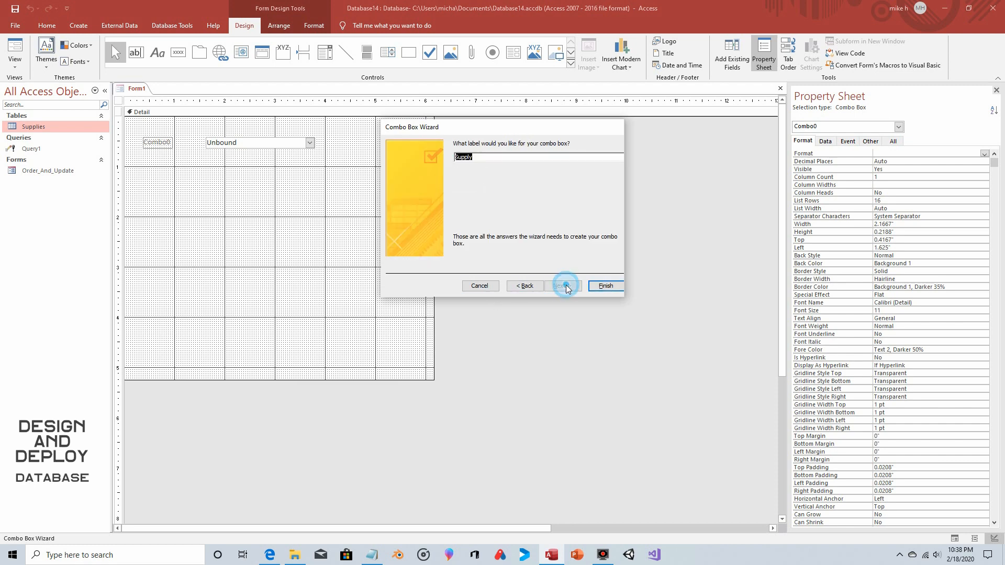
click(605, 286)
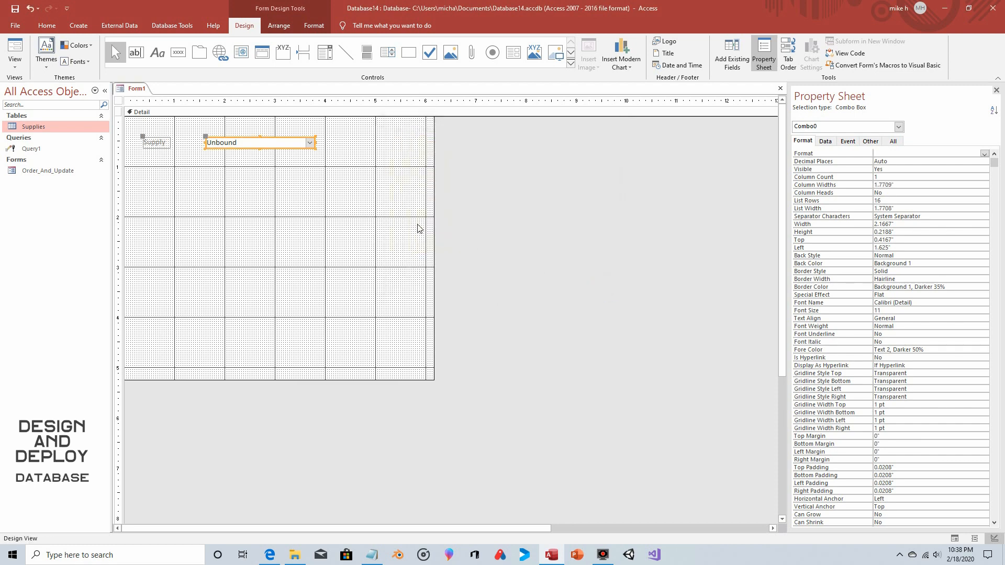
Step: Move the Supply label above its combo box, and save the form as Receive, showing it in Form view
drag(141, 137, 244, 119)
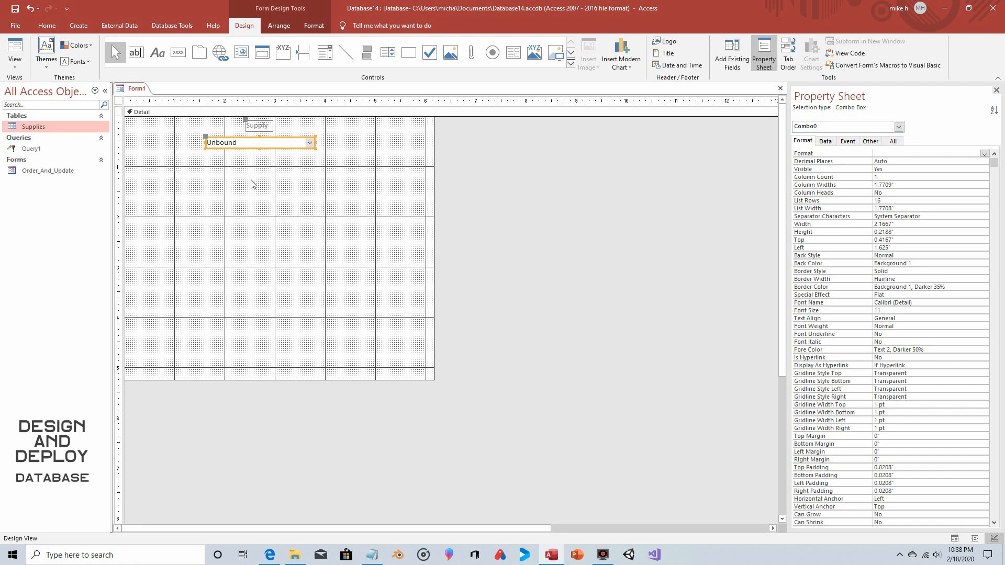
click(15, 9)
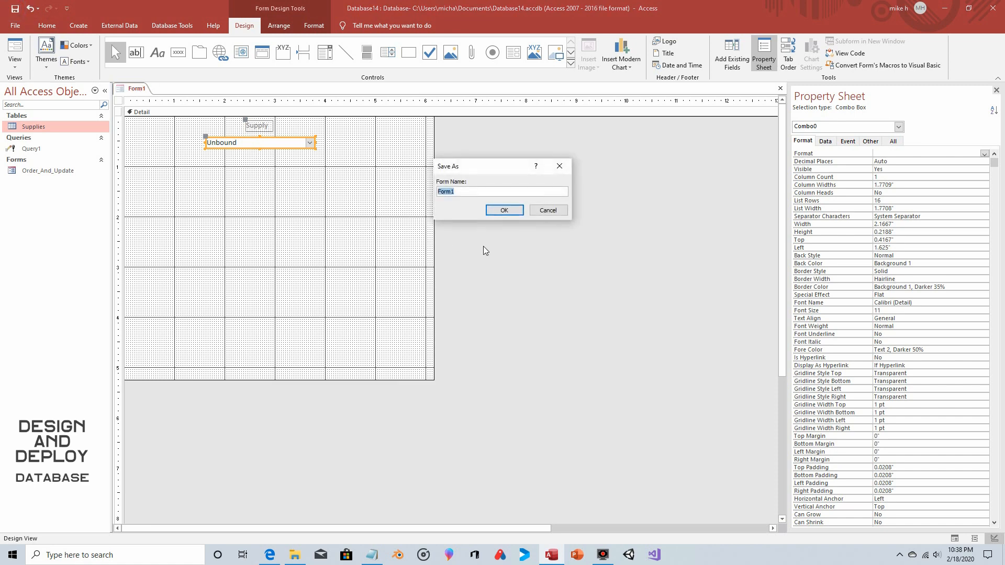
text(Receive)
click(504, 209)
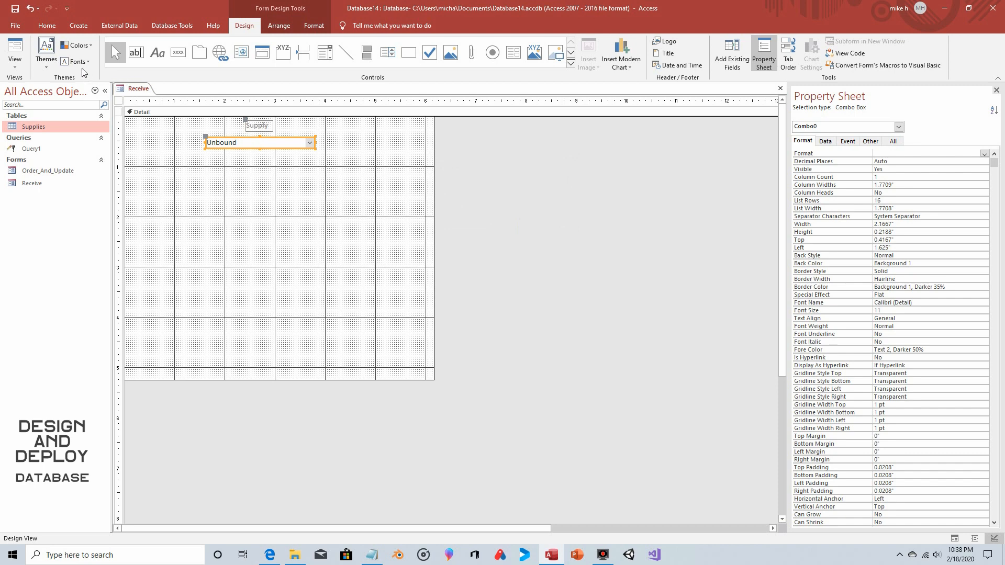
click(15, 50)
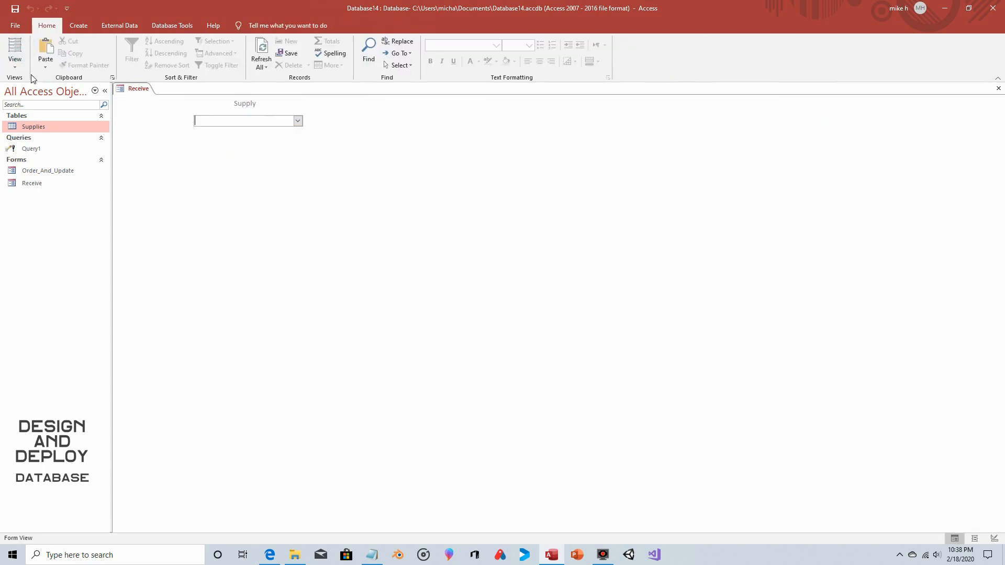
Step: Check the choices in the Supply combo box and select Resource A
click(298, 121)
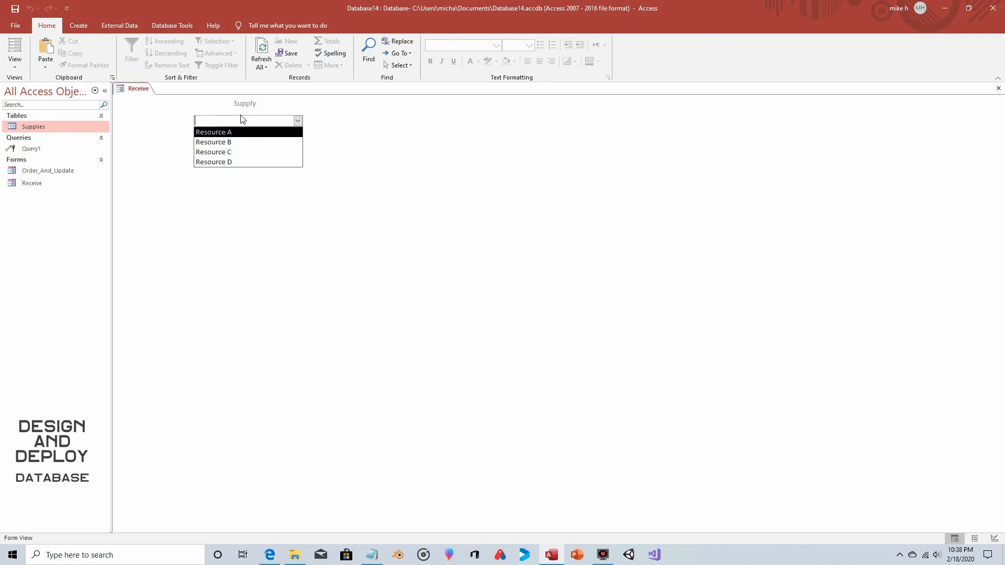
click(349, 127)
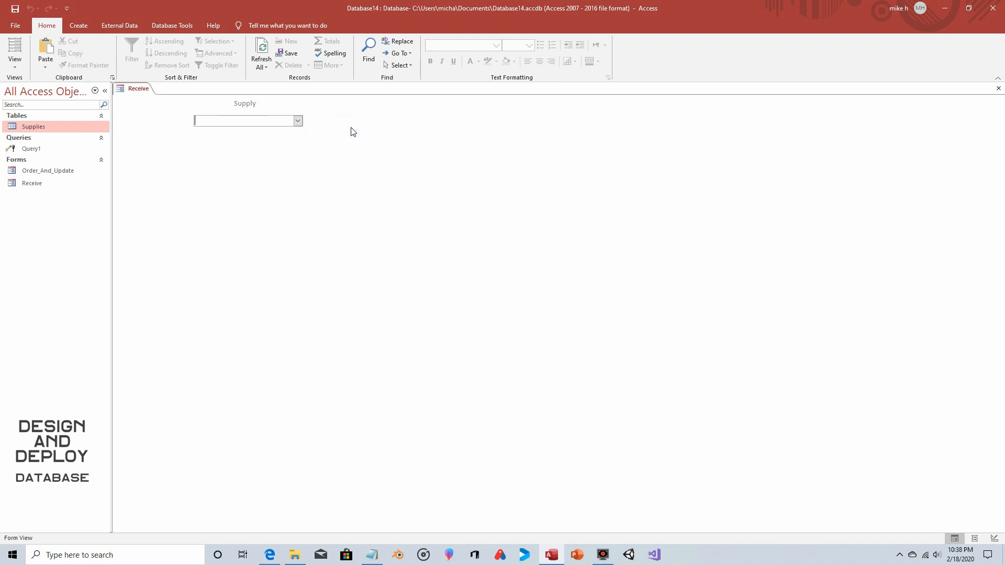
click(298, 121)
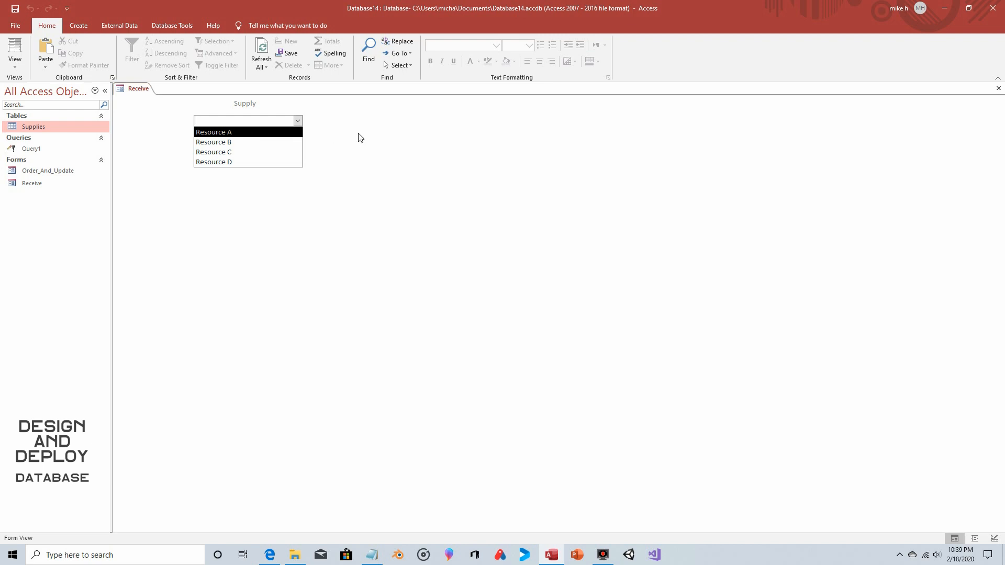
click(243, 134)
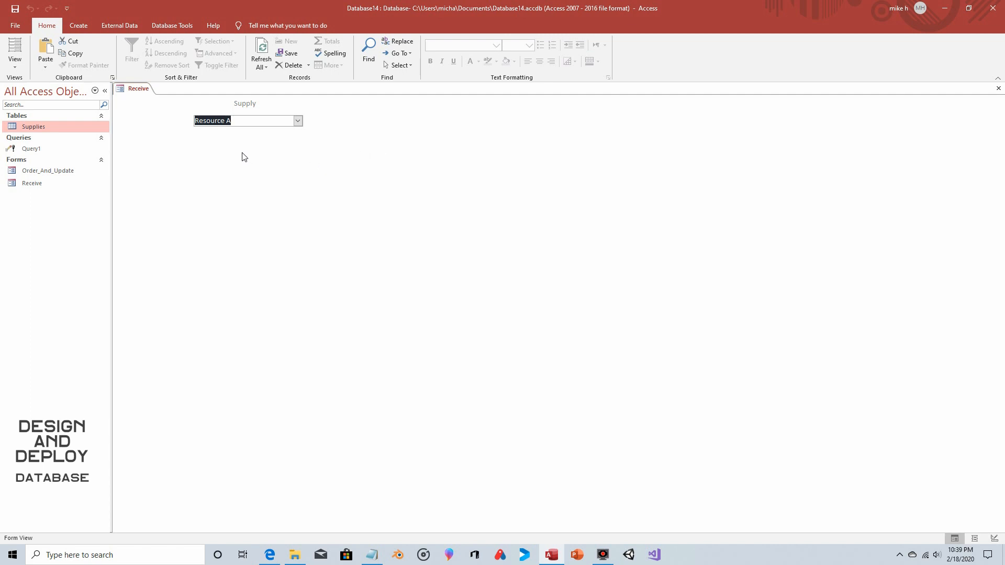
Step: In the form's Design view, draw a text box about 0.88 inches wide beside the Supply combo box, with its label above it
click(15, 62)
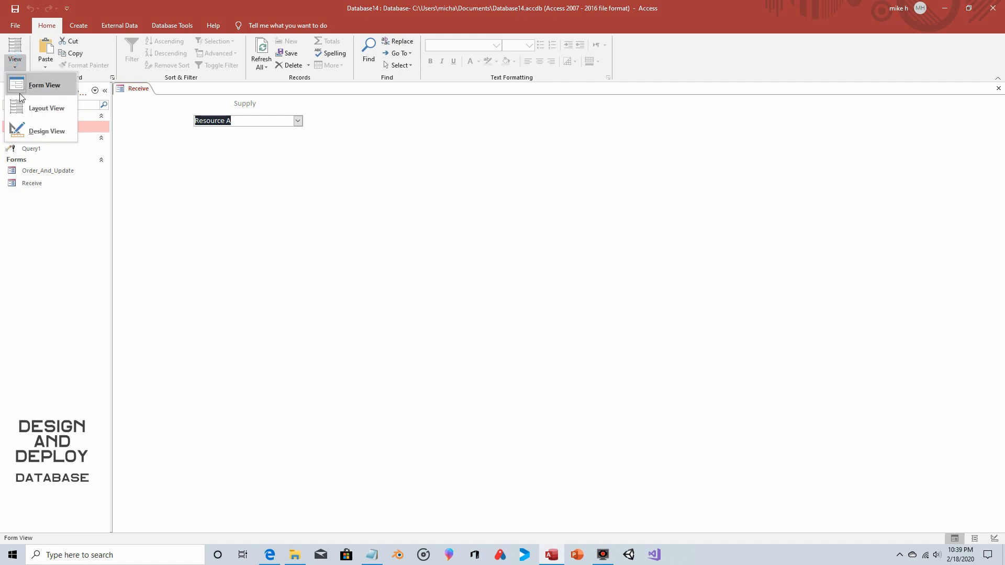
click(30, 132)
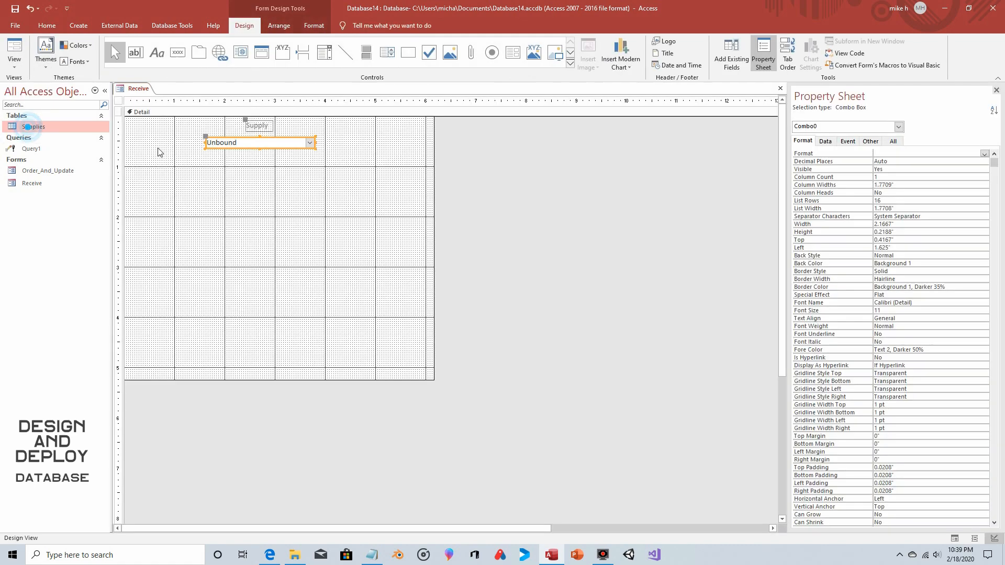
click(136, 52)
drag(333, 138, 377, 148)
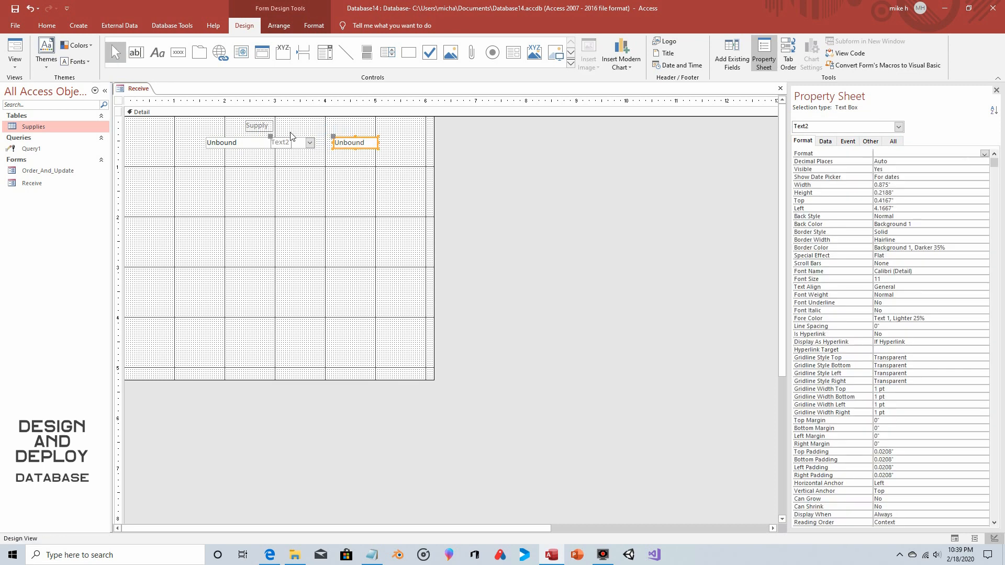
drag(273, 138, 345, 119)
Step: Shift the combo box, the text box and both their labels together about 0.75 inches to the left
drag(420, 168, 202, 128)
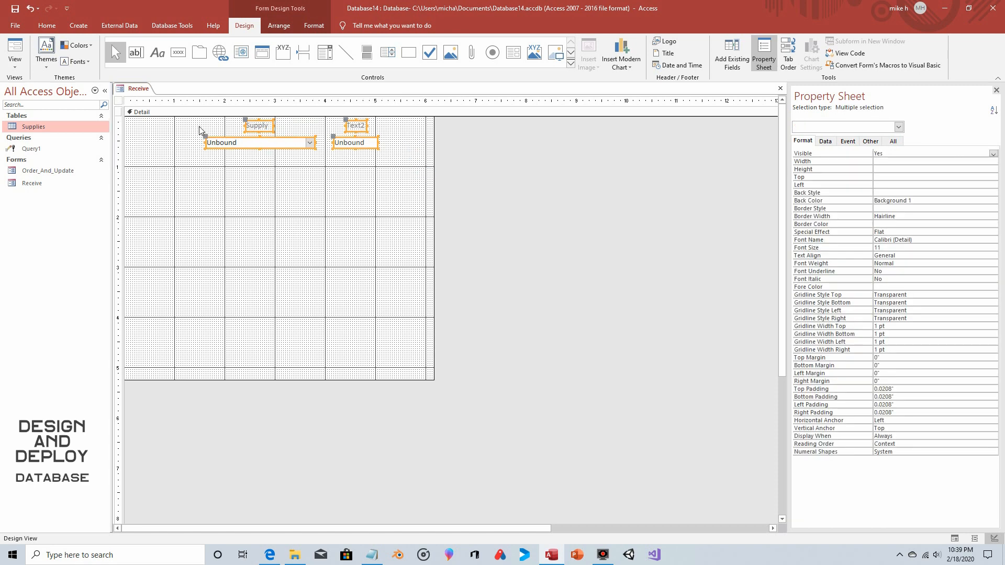
key(Left)
key(Left)
key(Left)
key(Left)
key(Left)
key(Left)
key(Left)
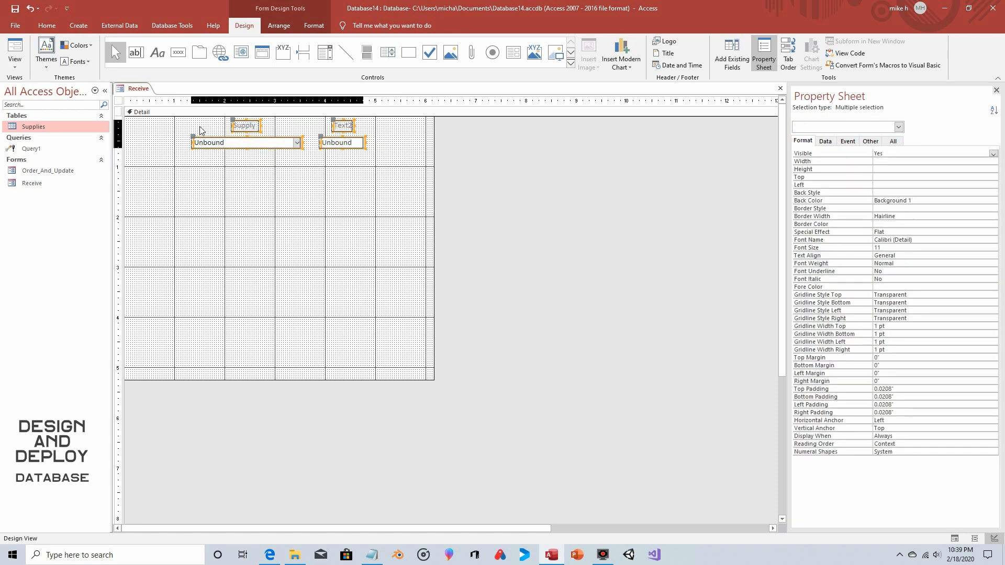
key(Left)
key(Left)
key(Left)
key(Left)
key(Left)
key(Left)
key(Left)
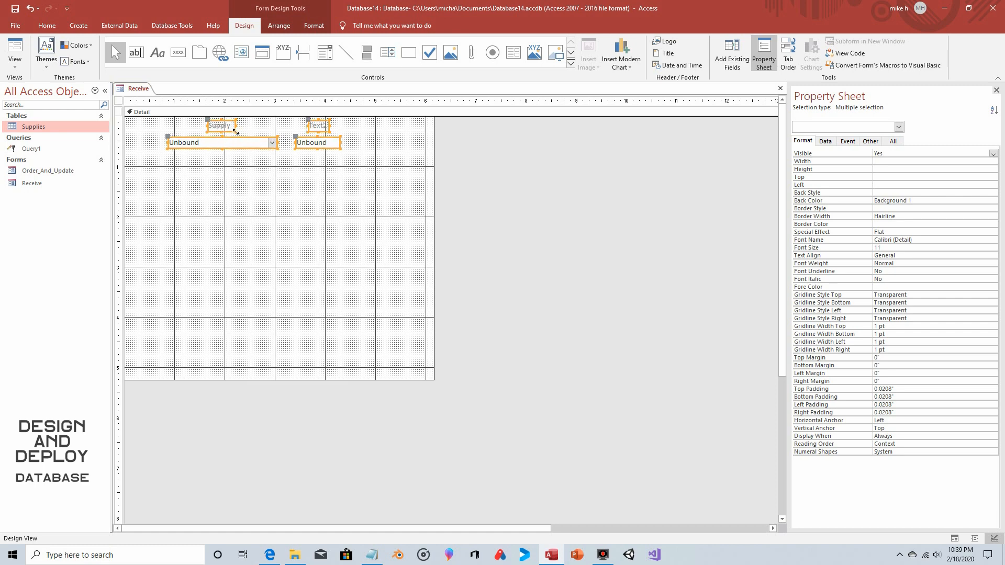
click(277, 182)
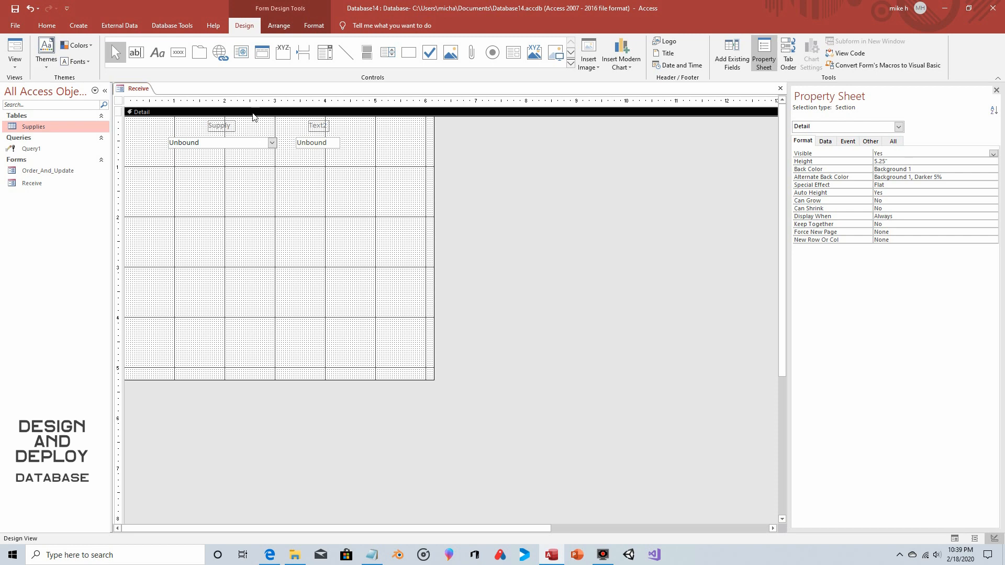
Step: Draw a command button about 1.29 by 0.5 inches below the Supply combo box, without using the wizard
click(178, 52)
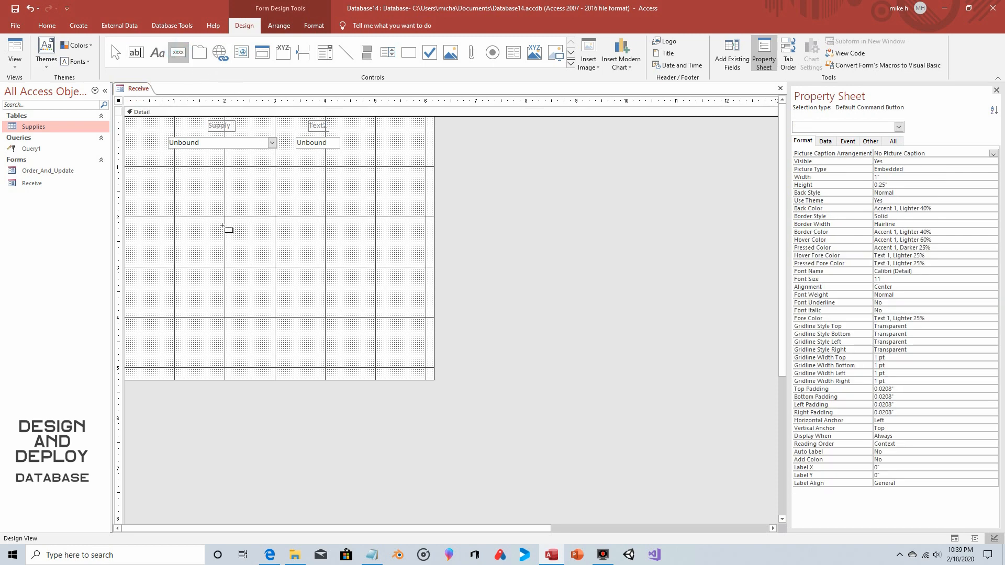
drag(220, 208, 285, 234)
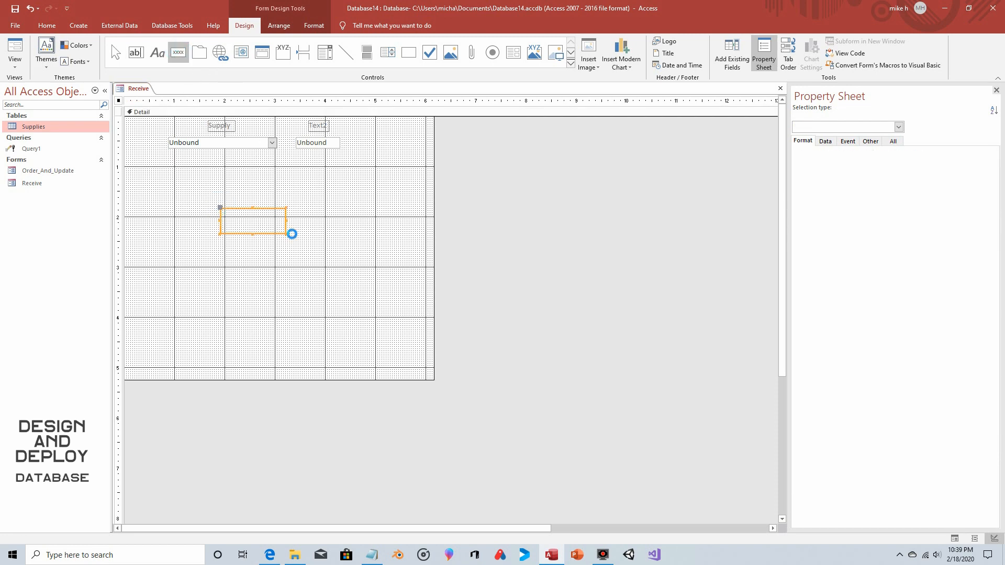
click(463, 278)
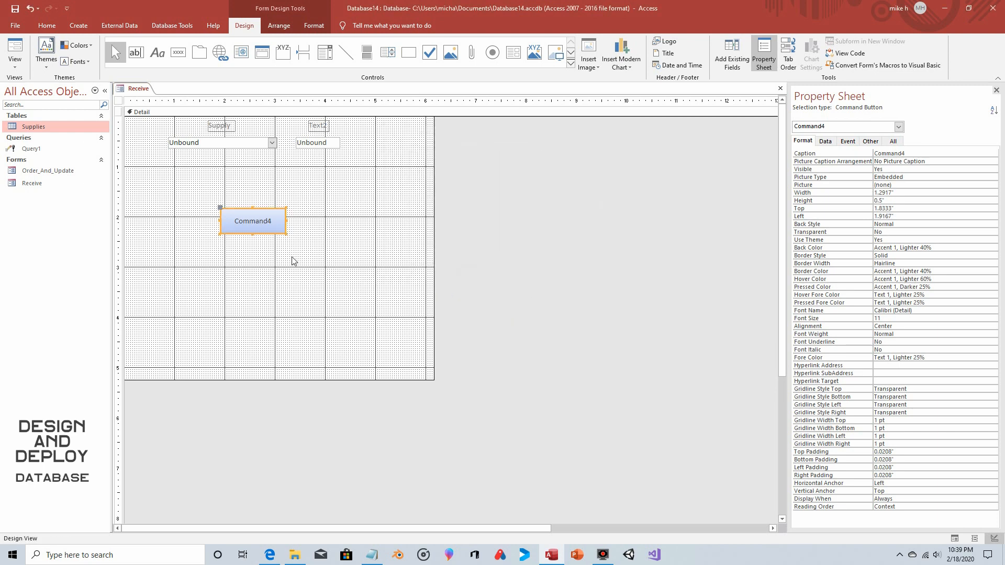
Step: Caption the command button Receive and Convert, and widen it to about 1.67 inches
double_click(276, 224)
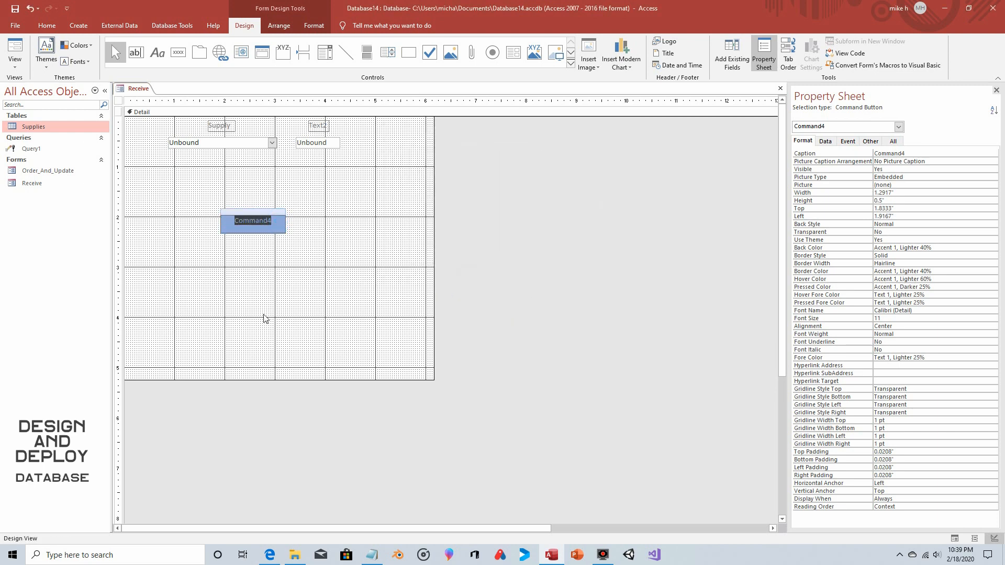
text(Receive and Convert)
click(320, 256)
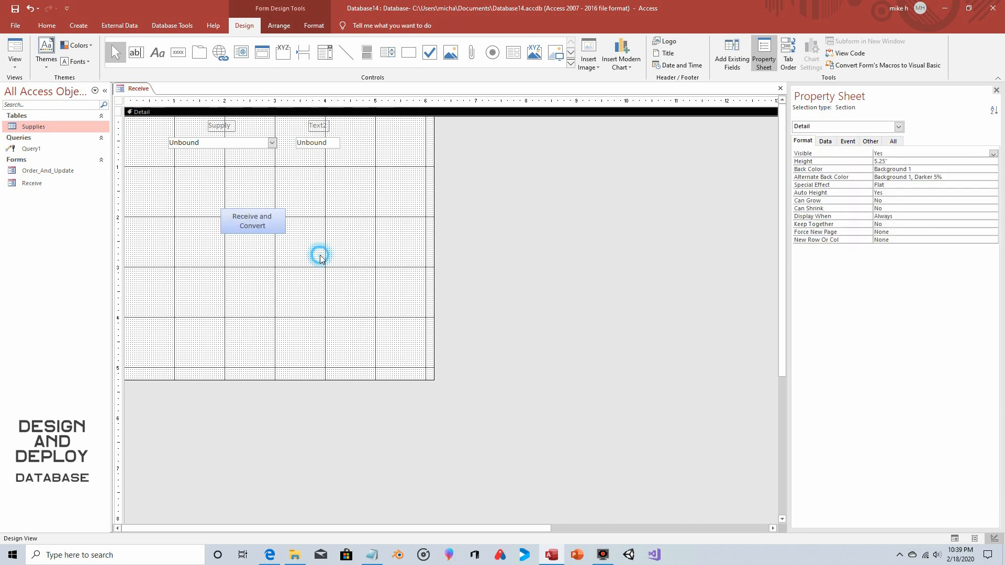
click(281, 222)
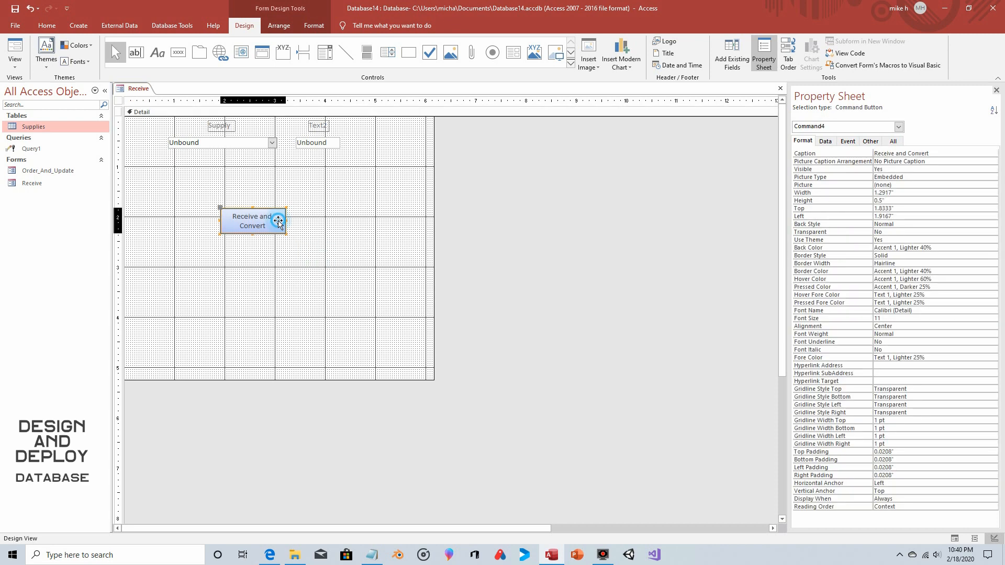
drag(289, 220, 305, 220)
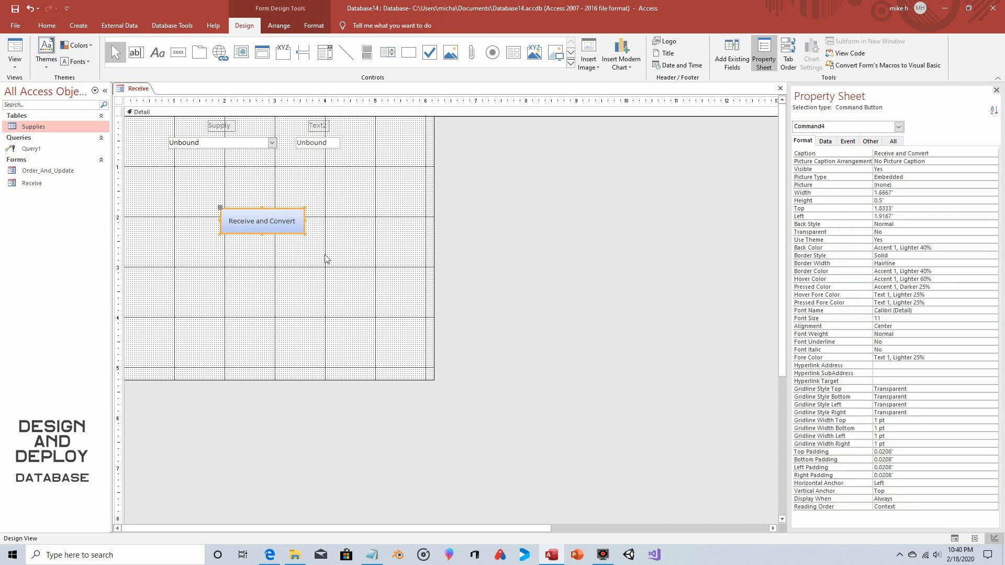
click(325, 258)
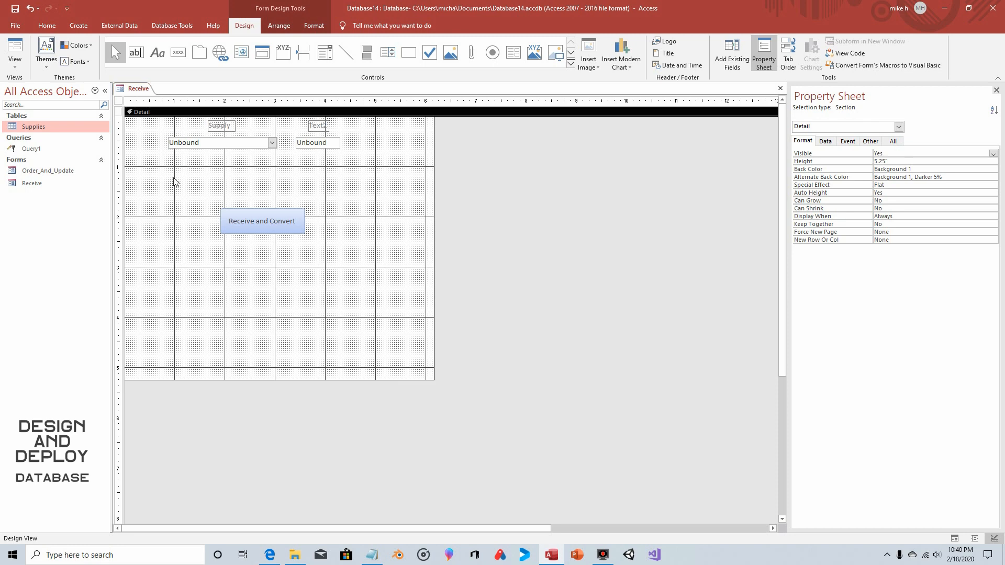
Step: Create an update query on the Supplies table containing the Supply and Supply_Amt fields
click(78, 26)
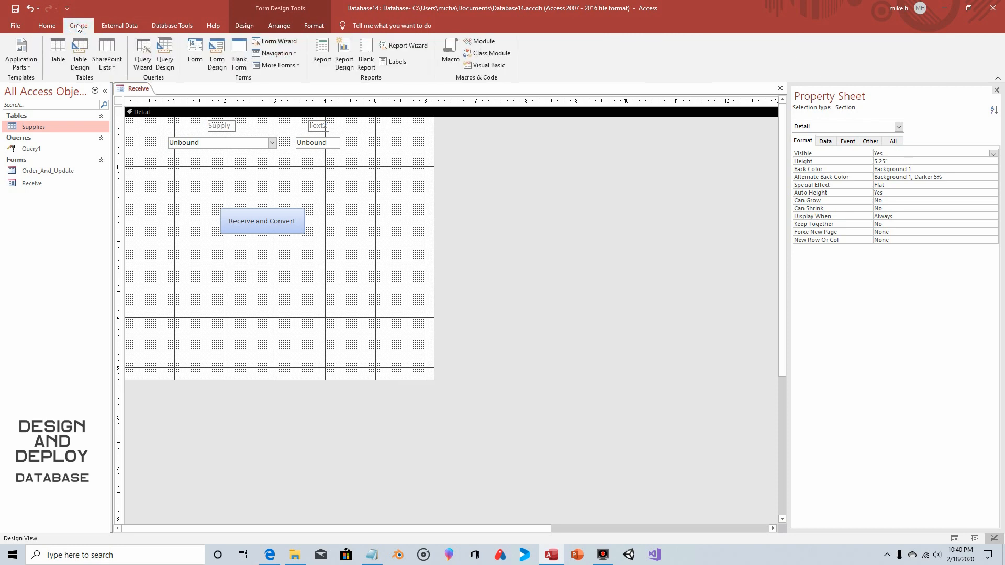
click(165, 55)
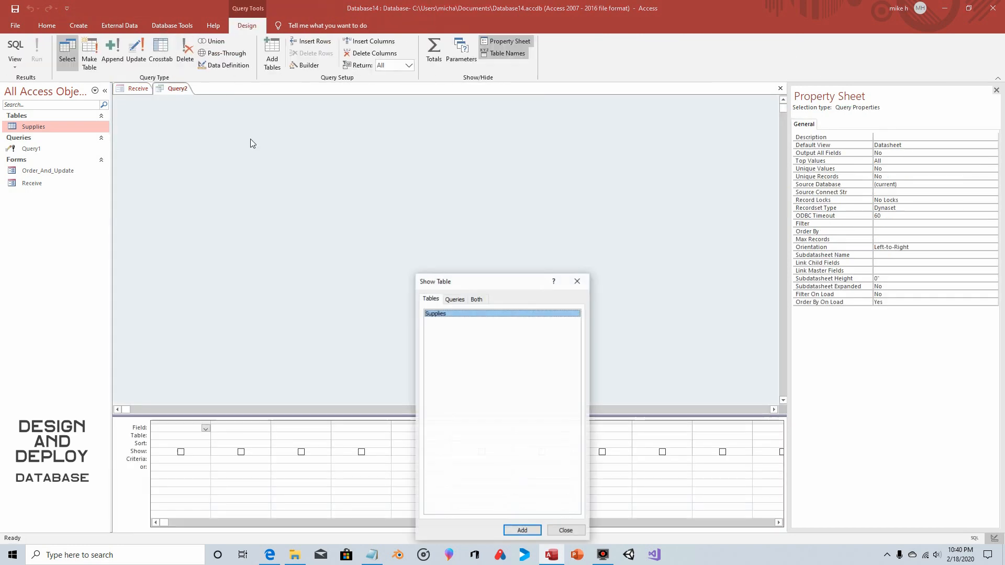
double_click(442, 314)
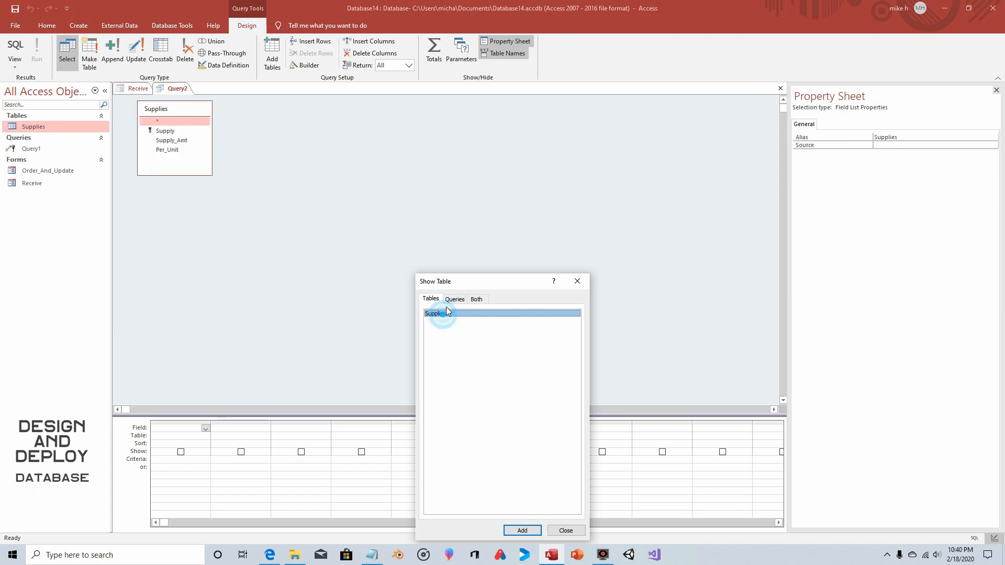
click(565, 530)
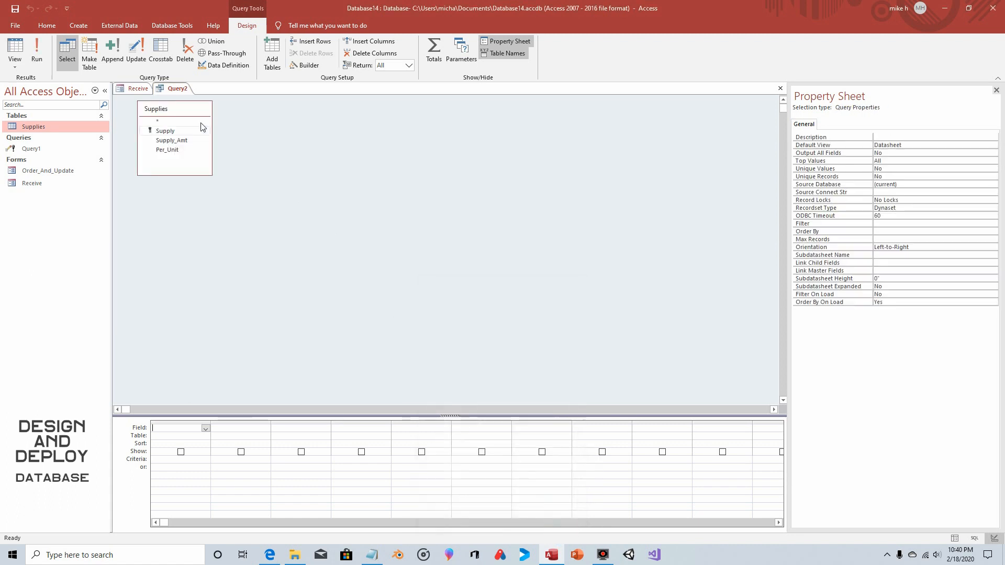
click(137, 48)
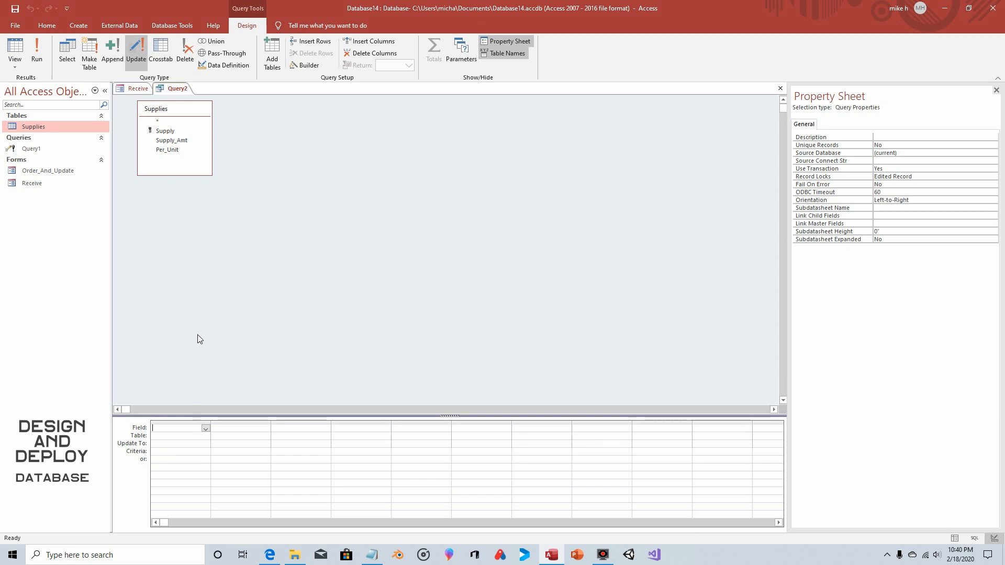
drag(168, 130, 191, 437)
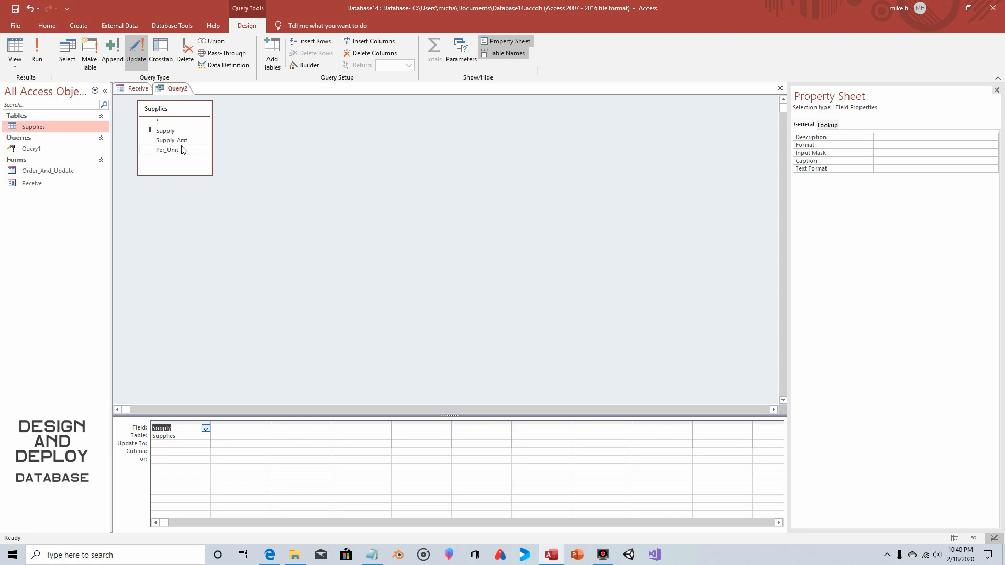
drag(186, 141, 240, 435)
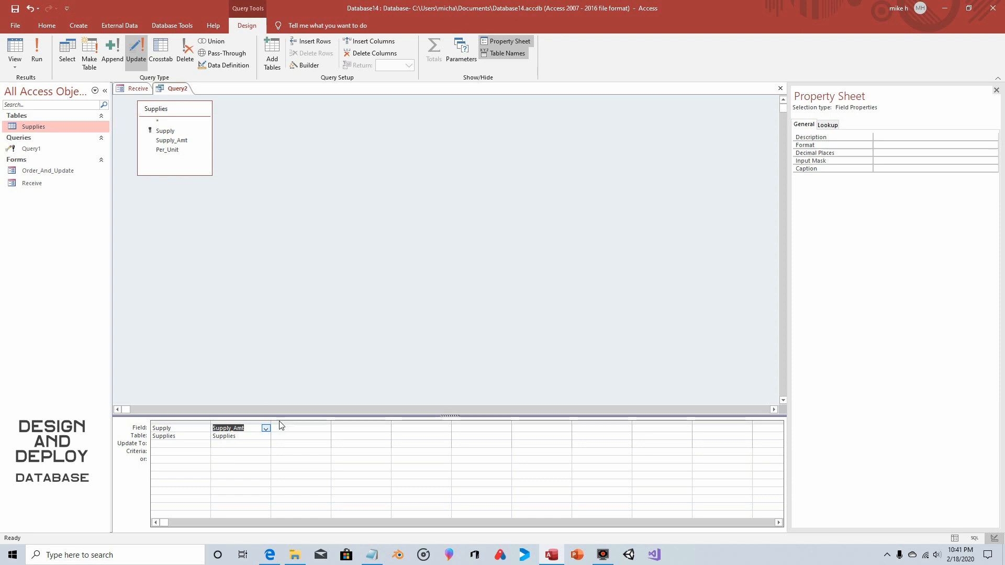
Step: Build the Supply field's criteria as [Forms]![Receive]![Combo0], and widen its column to fit the expression
click(163, 452)
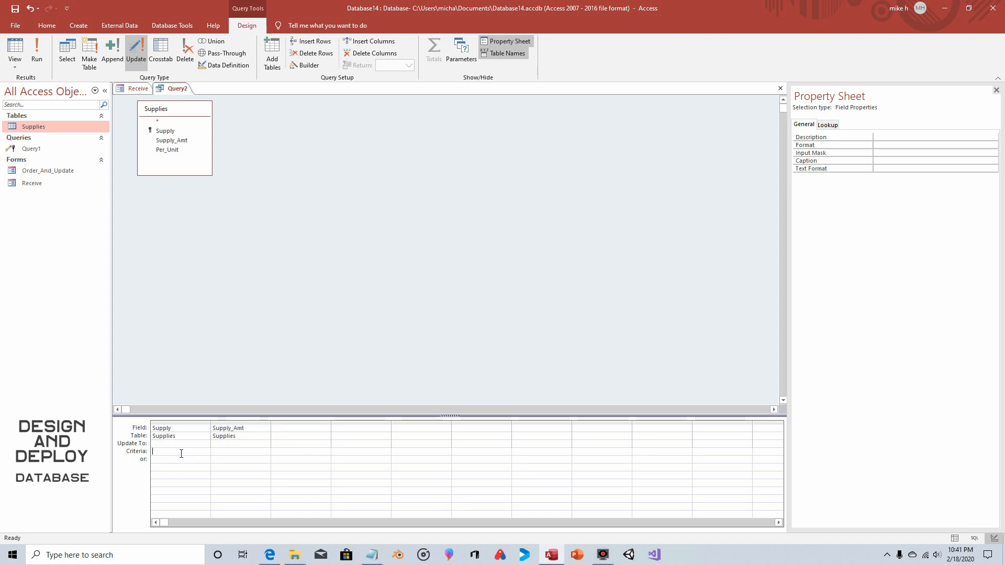
right_click(181, 453)
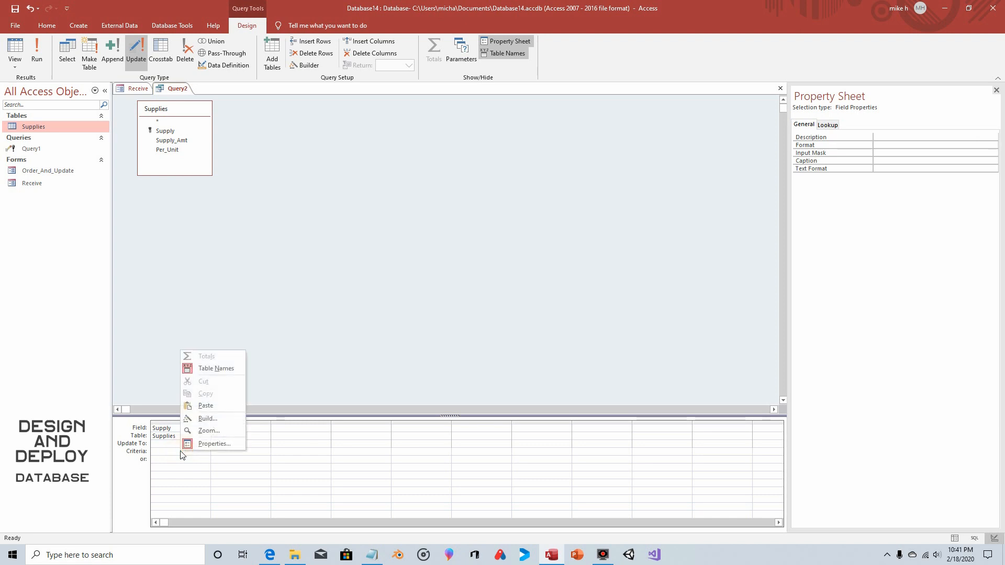
click(204, 418)
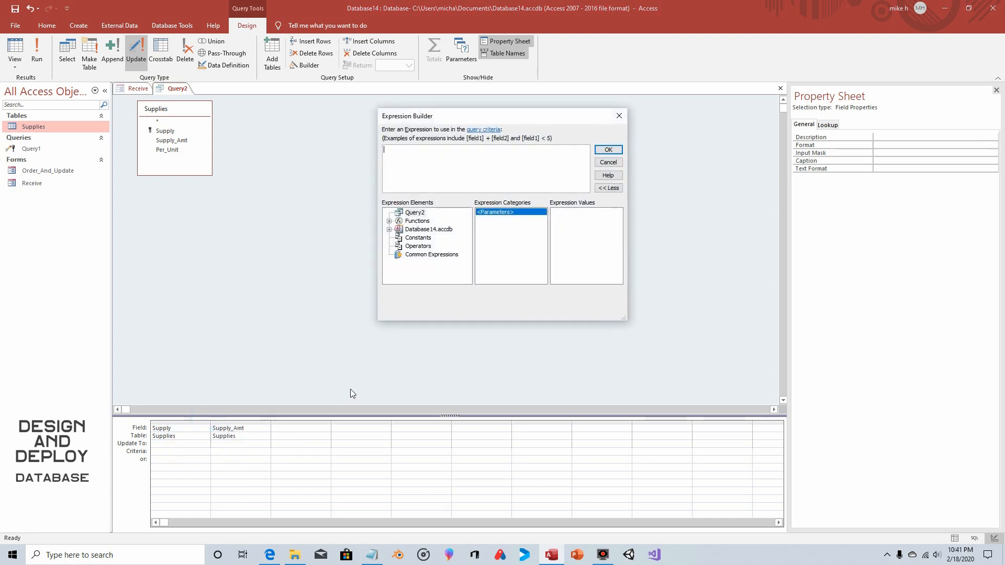
click(388, 229)
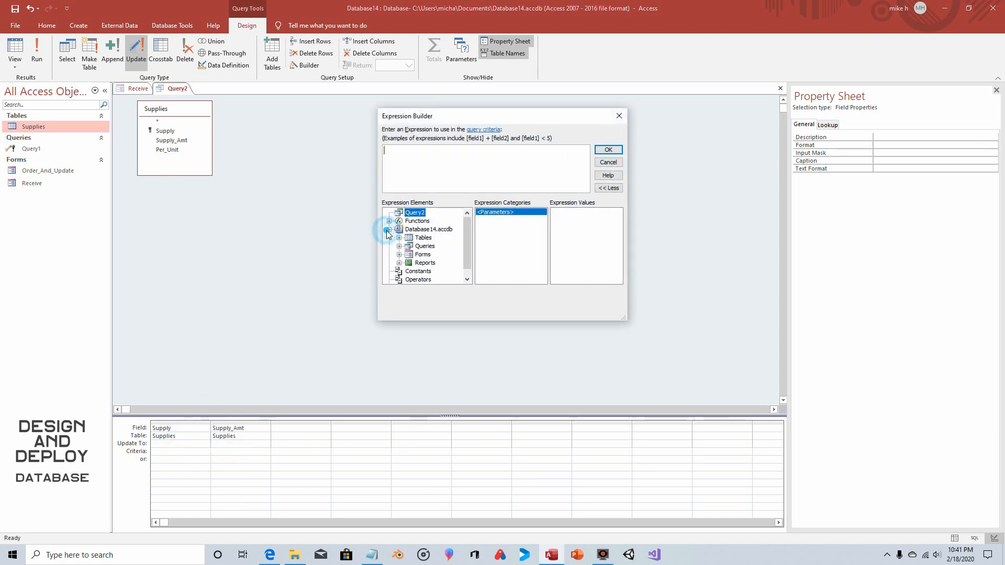
click(399, 255)
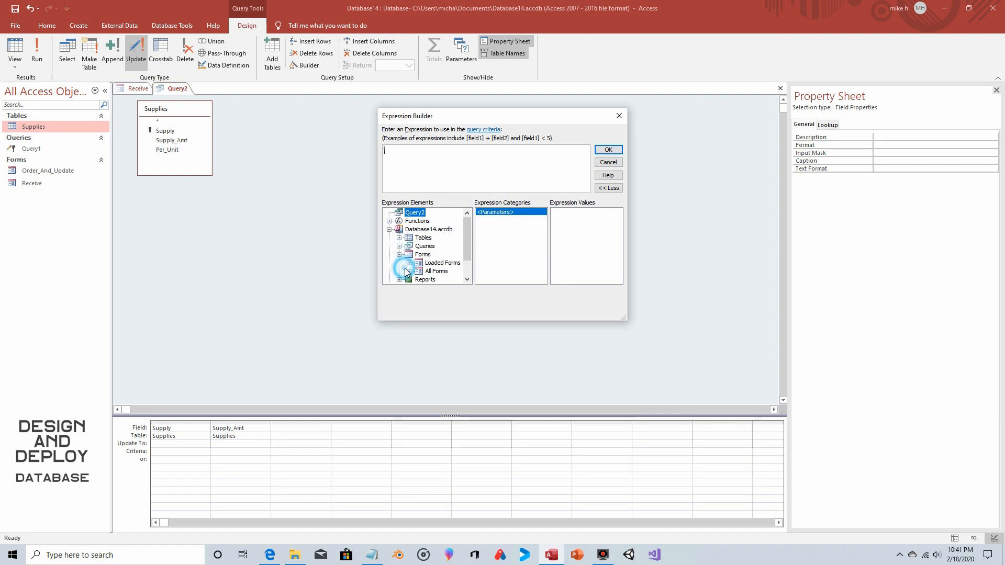
click(409, 271)
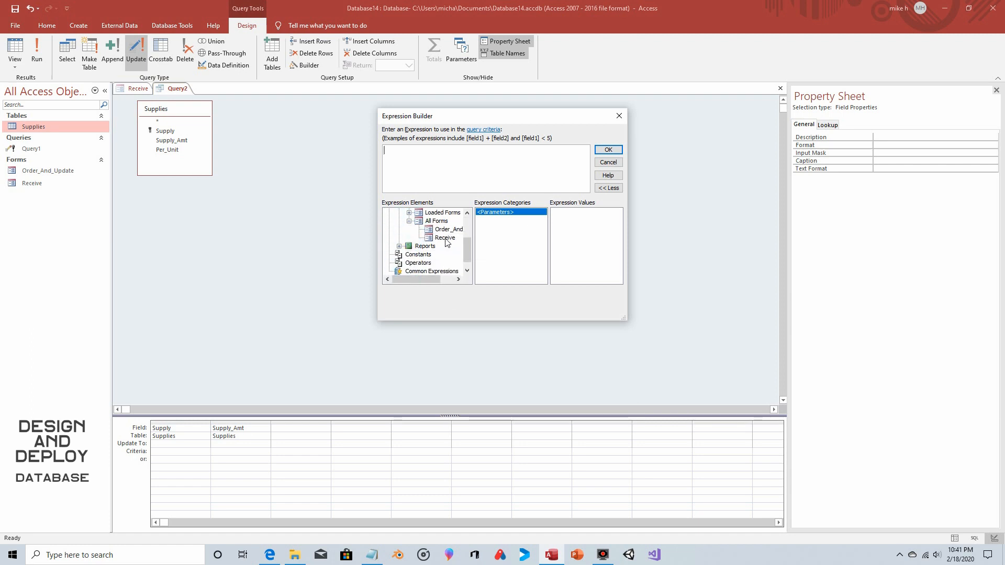
click(445, 239)
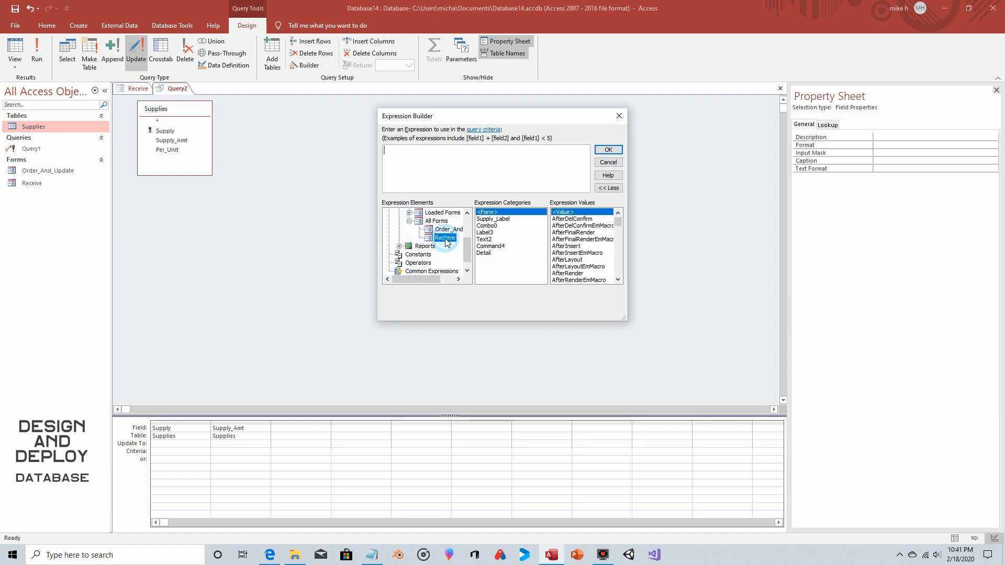
click(495, 225)
double_click(575, 212)
click(609, 150)
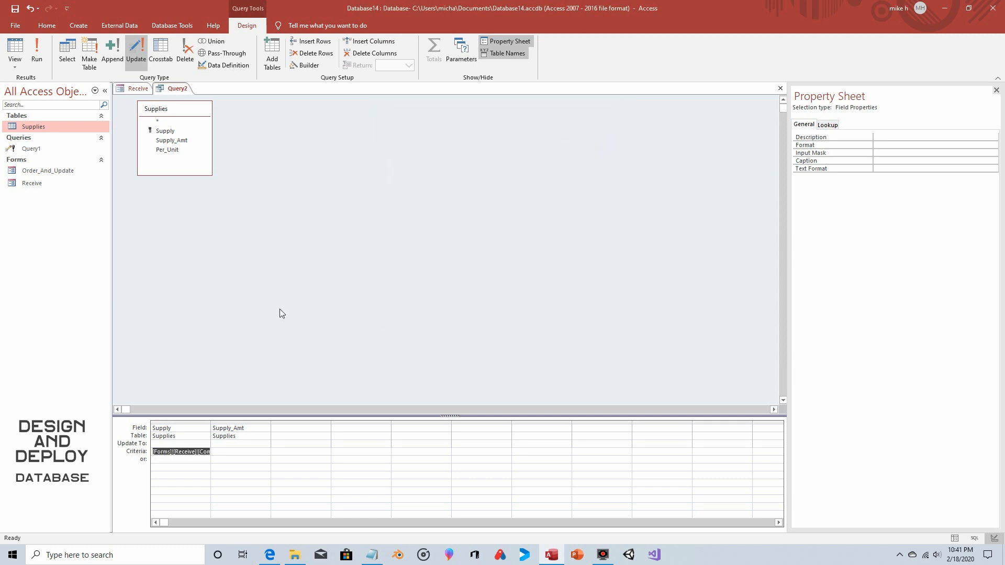
drag(210, 420, 262, 420)
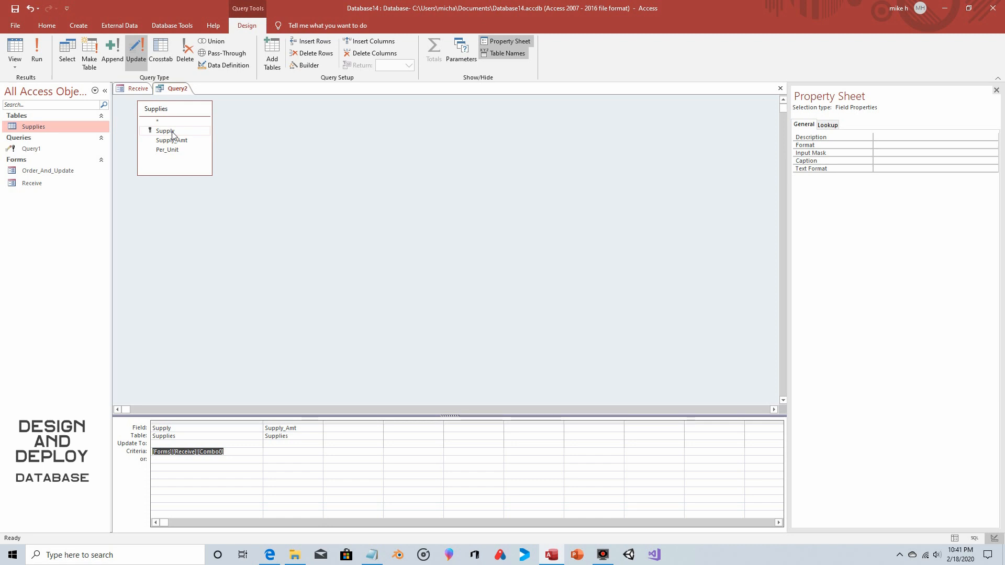
Step: Widen the Supply_Amt column and start its Update To expression in the Expression Builder with [Supplies]![Supply_Amt] +
click(237, 453)
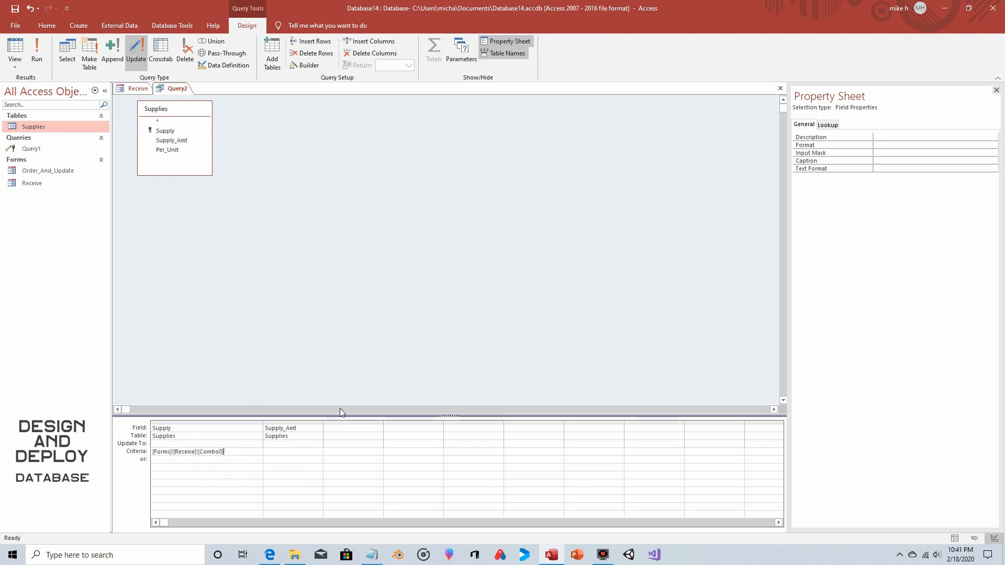
drag(324, 421, 465, 422)
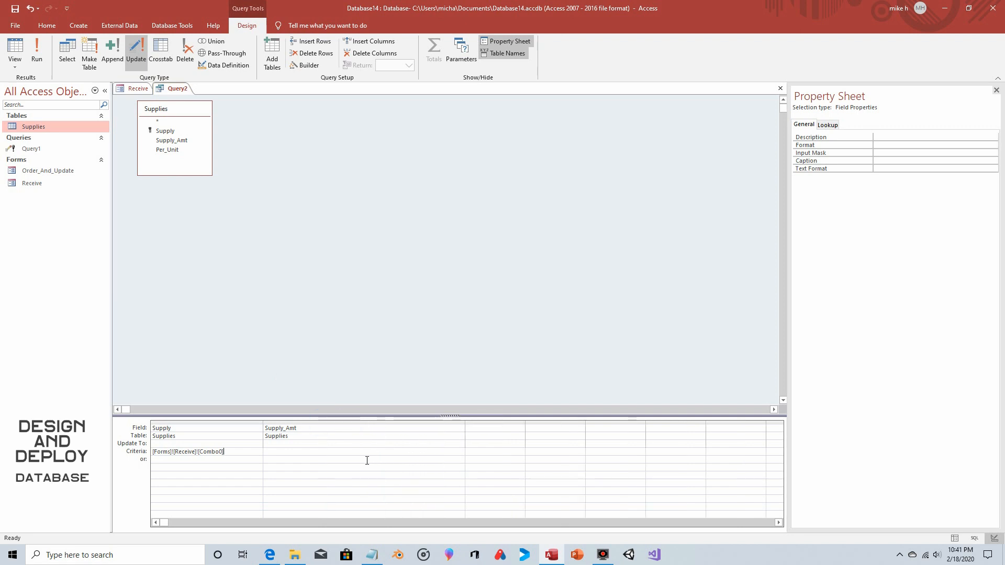
right_click(298, 445)
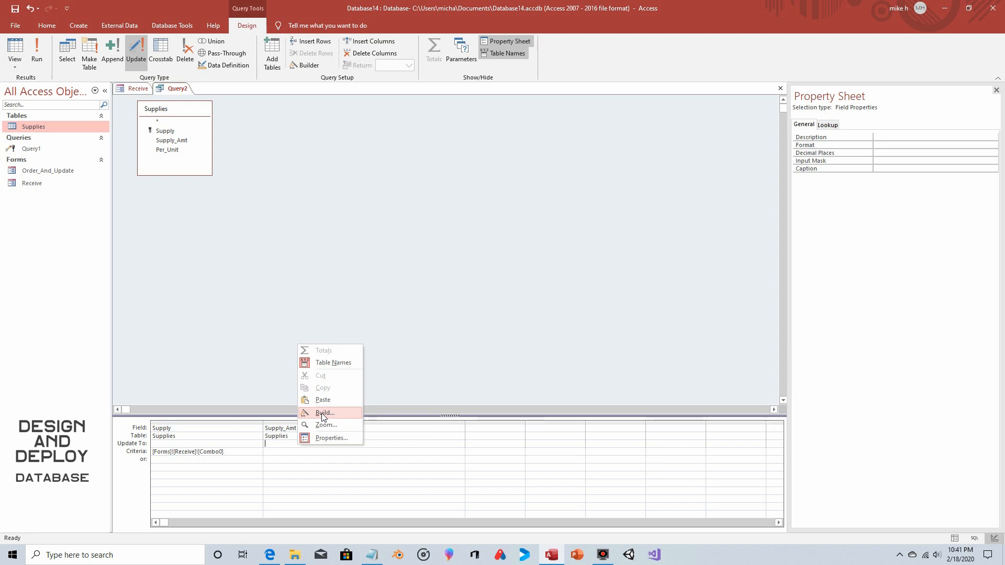
click(323, 413)
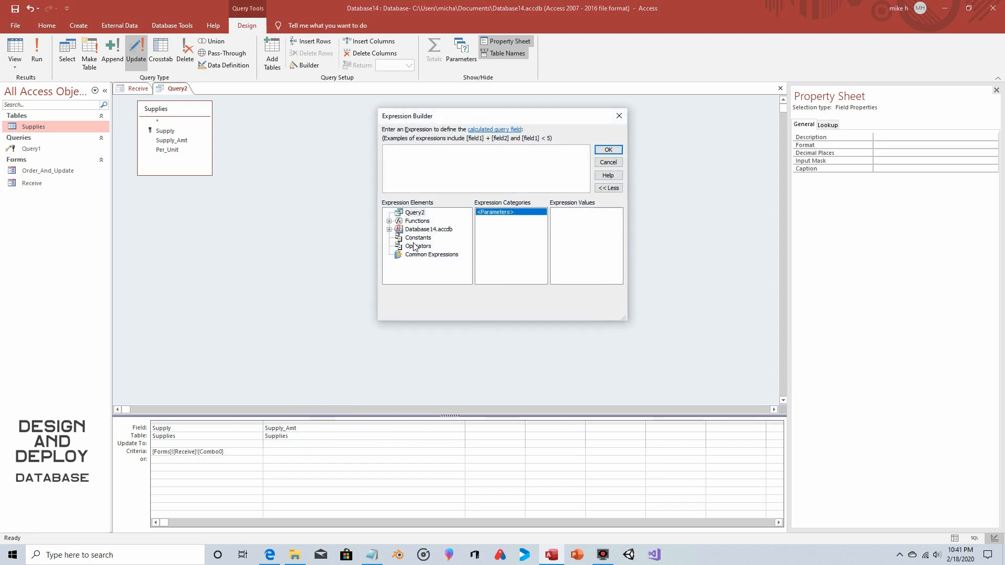
click(389, 229)
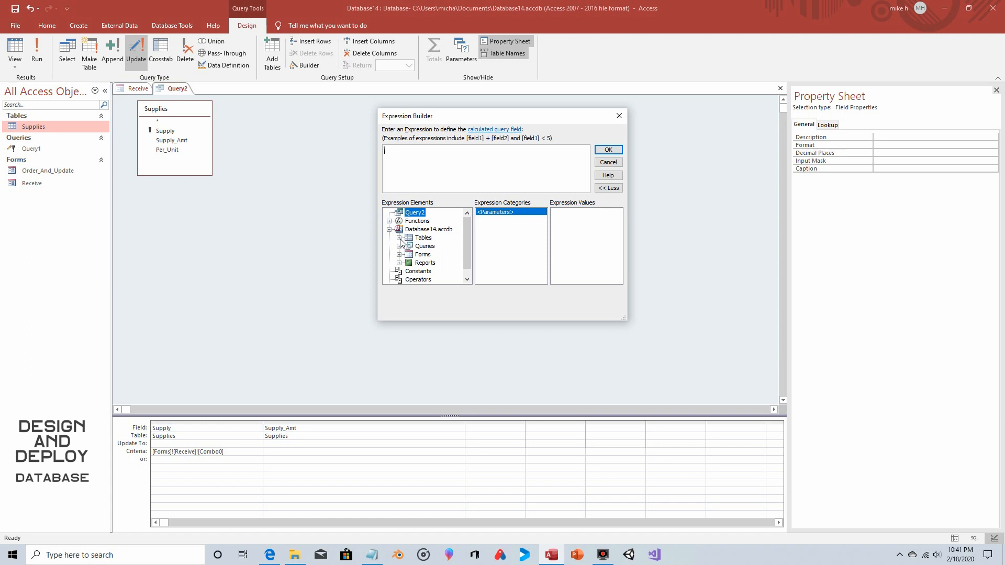
click(400, 238)
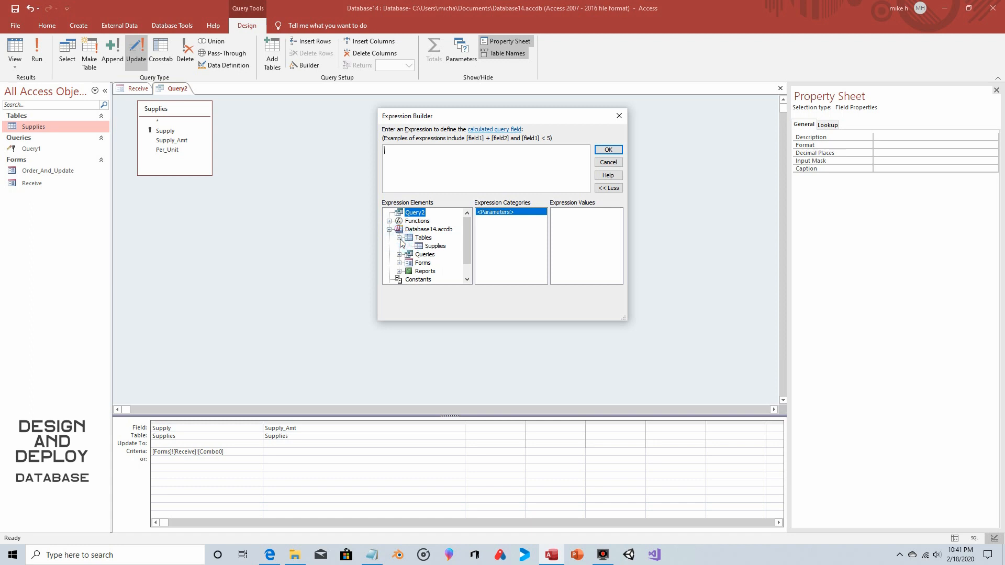
click(435, 246)
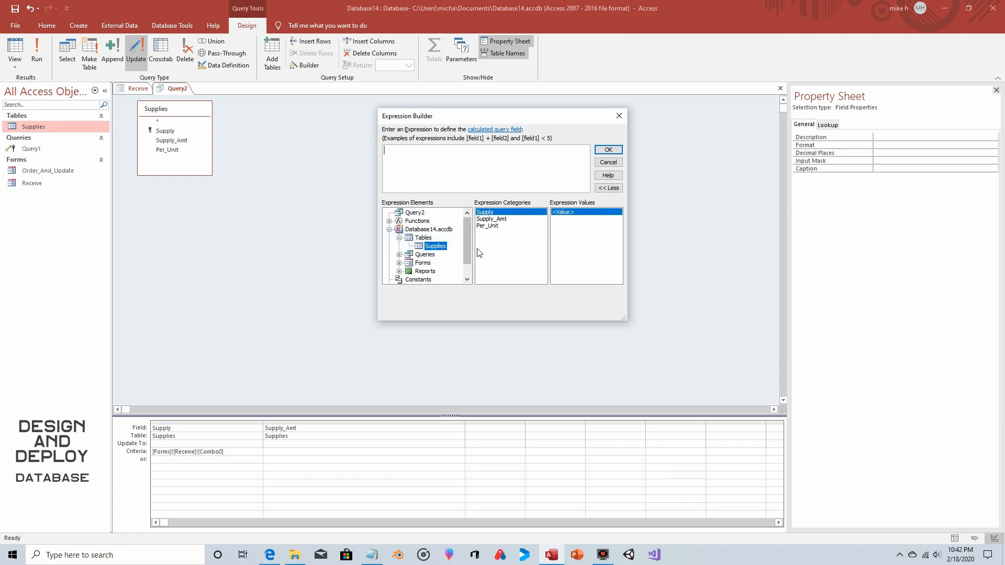
double_click(492, 219)
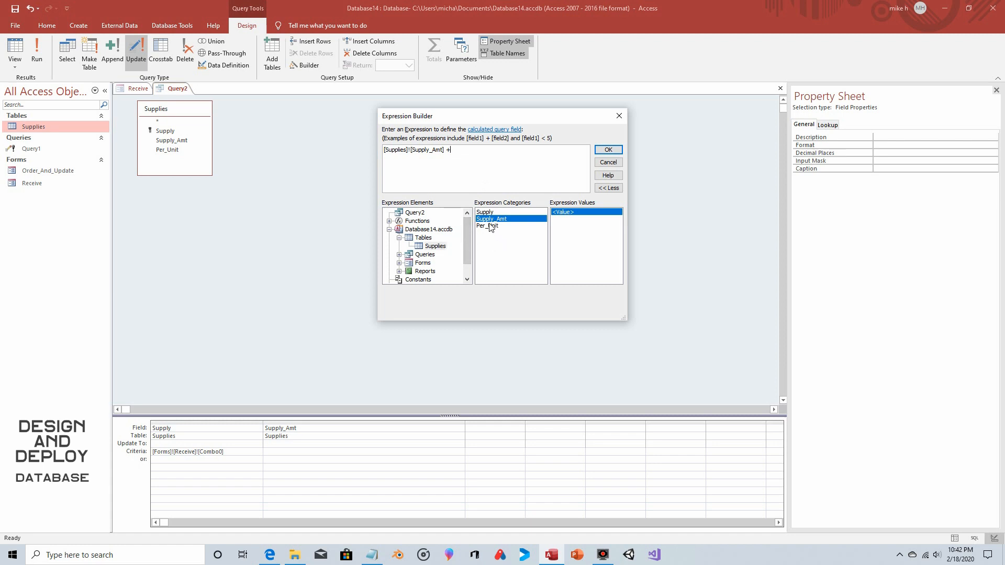
Step: Add the Receive form's Text2 control to the expression after the plus sign
click(399, 263)
click(409, 255)
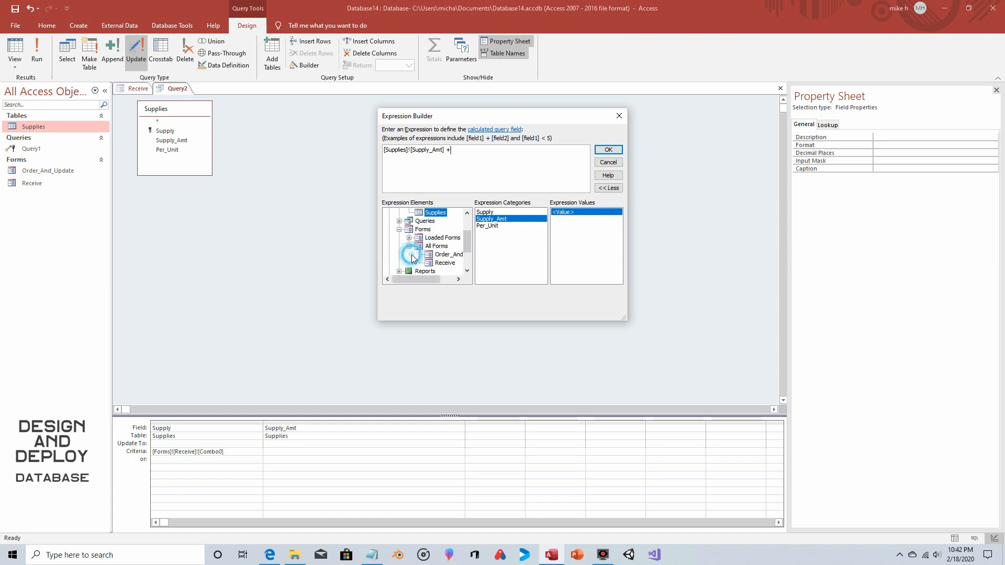
click(444, 263)
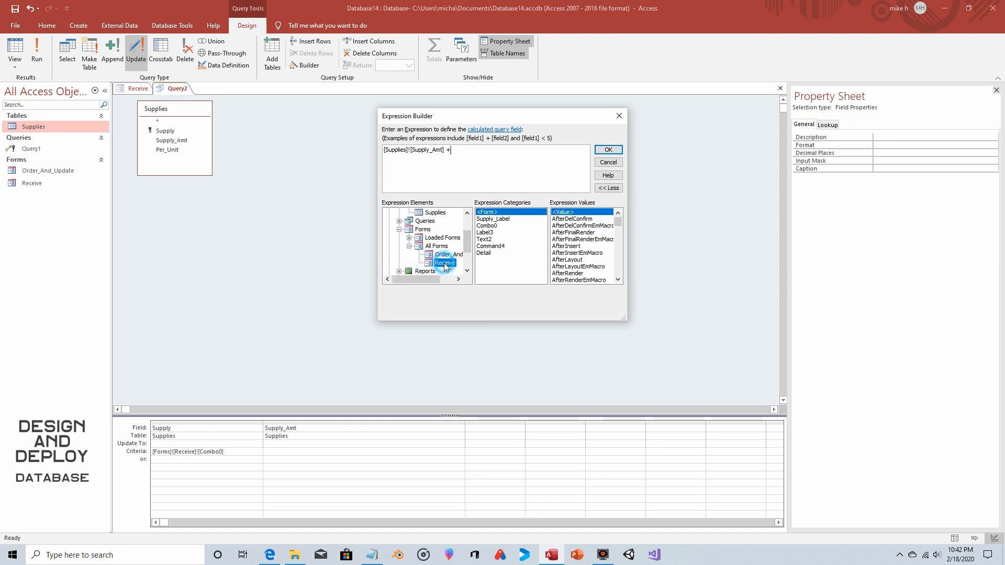
double_click(489, 240)
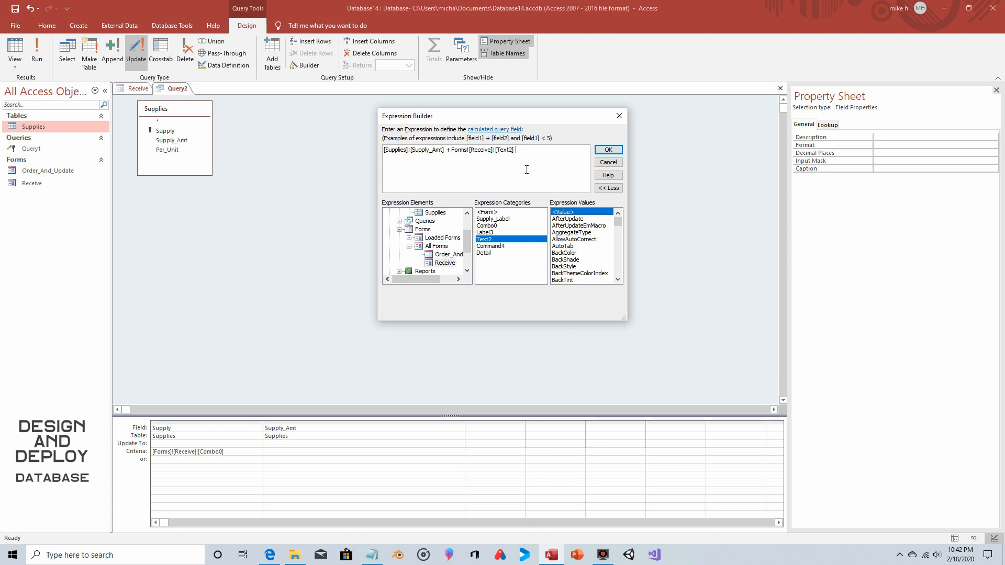
Step: Multiply the Text2 term by [Supplies]![Per_Unit] and accept the finished Update To expression
text(*)
scroll(433, 241, up, 1)
scroll(433, 242, down, 1)
click(435, 213)
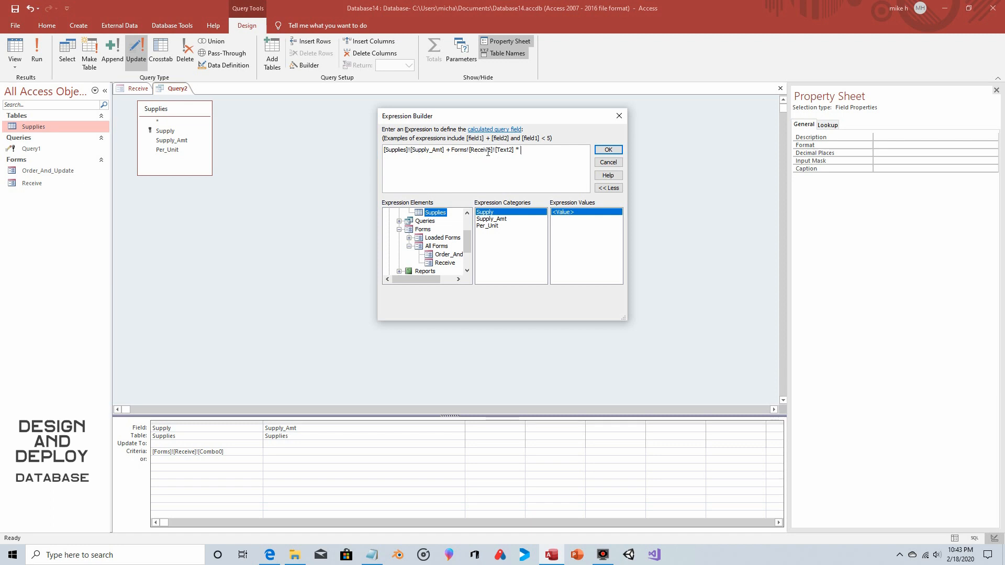
double_click(492, 226)
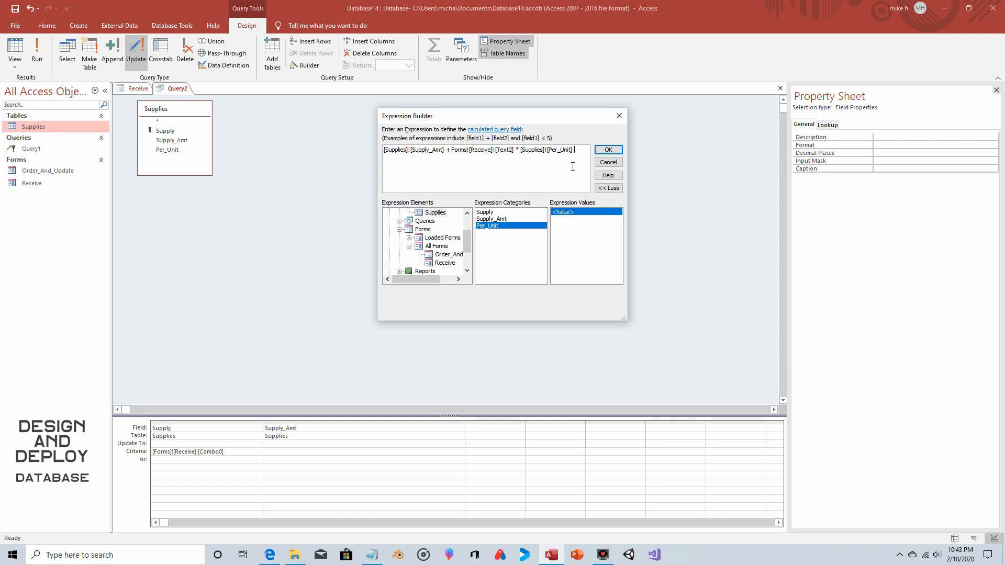
click(607, 151)
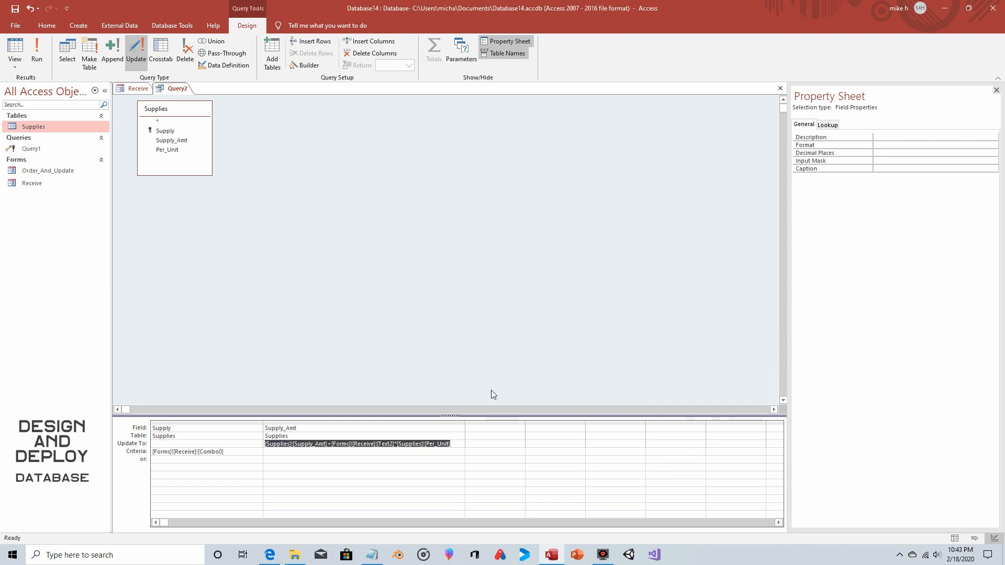
Step: Save the update query as Query2 and close it
click(15, 9)
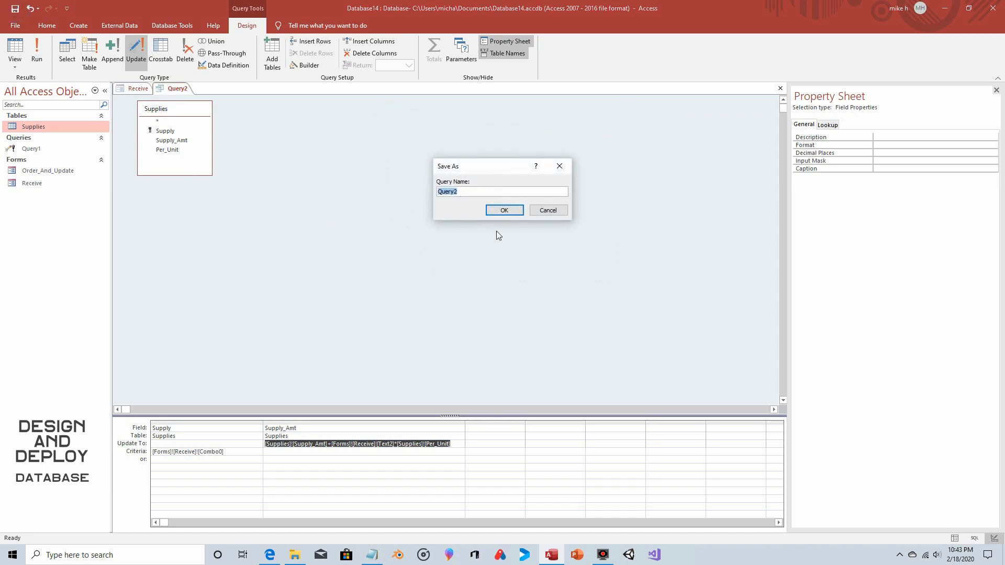
click(502, 212)
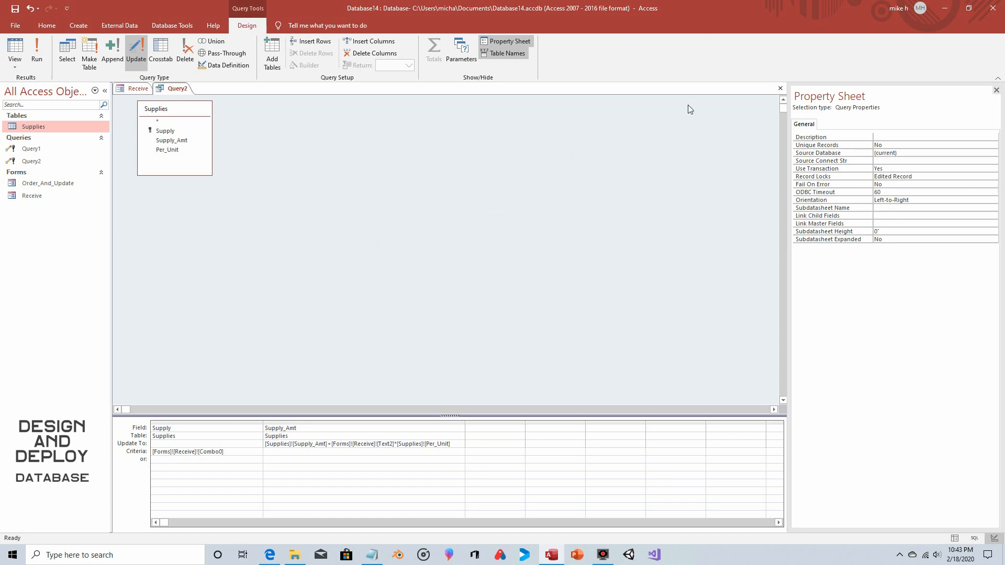
click(781, 90)
Step: Give the Receive and Convert button an On Click macro with an OpenQuery action for Query2, and close the macro
click(282, 230)
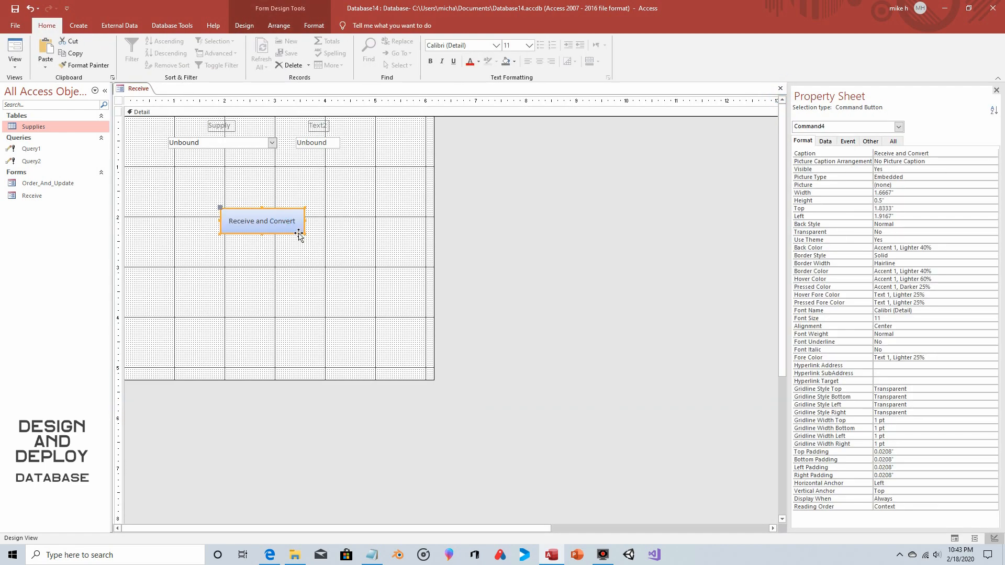
click(847, 142)
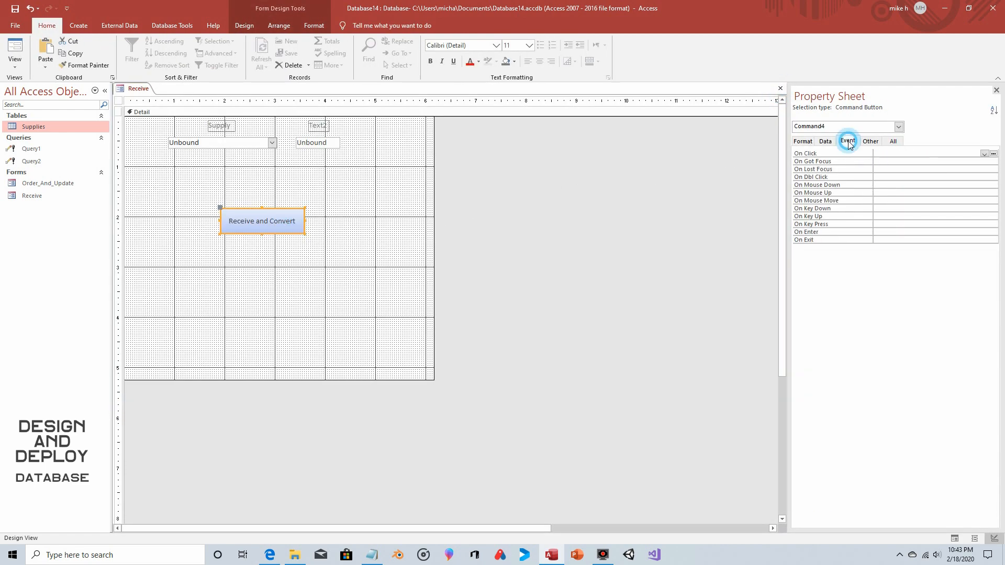
click(993, 154)
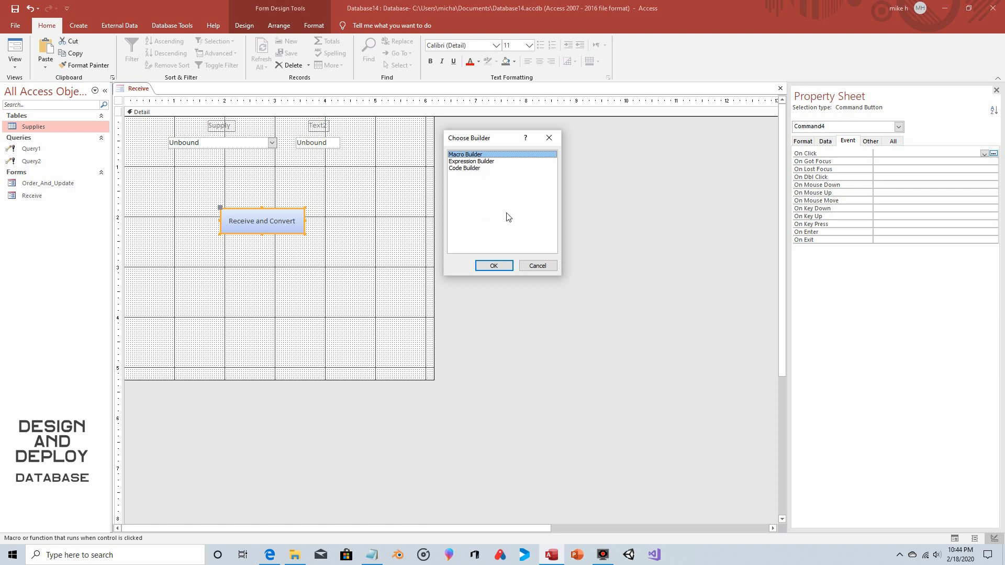
double_click(487, 155)
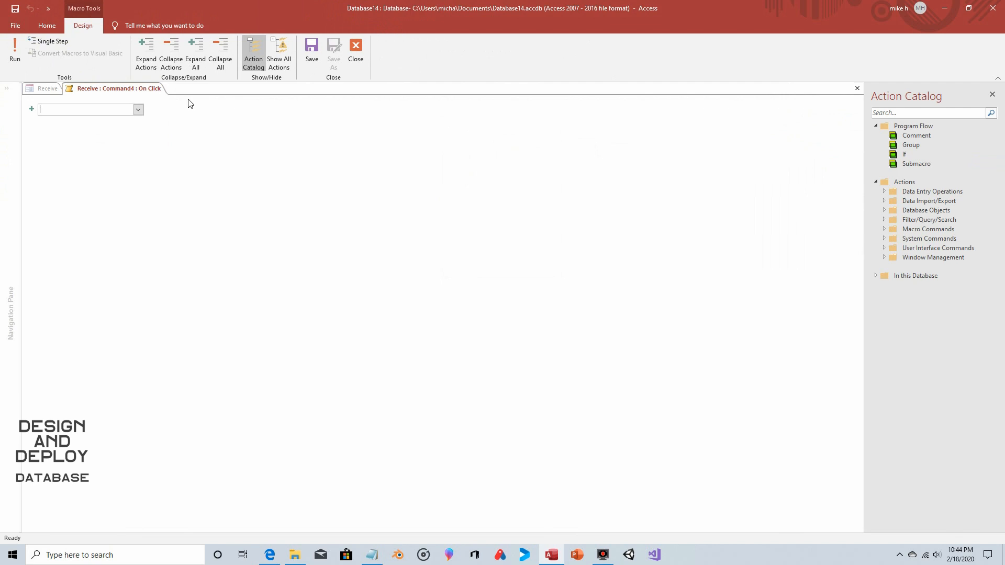
click(138, 109)
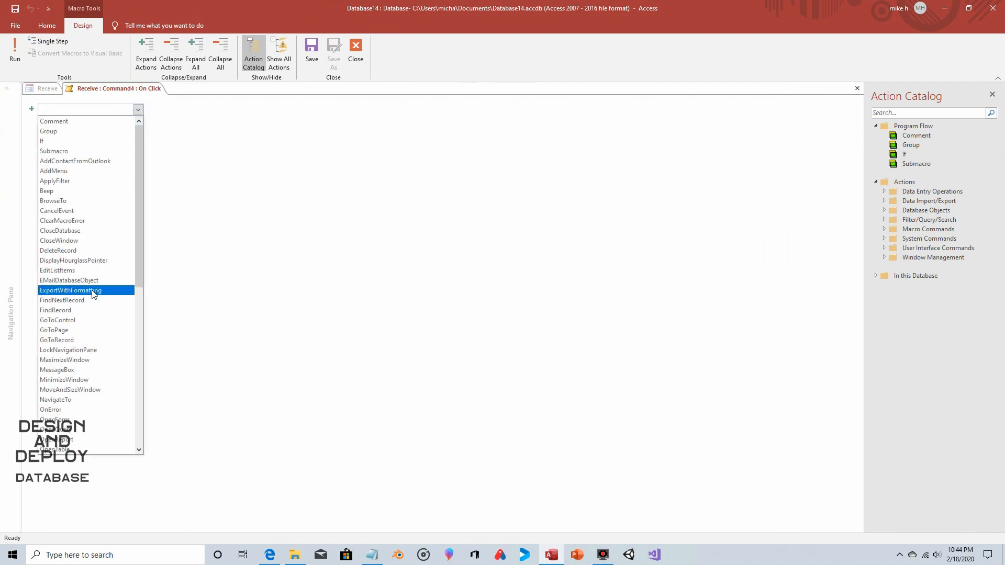
click(71, 430)
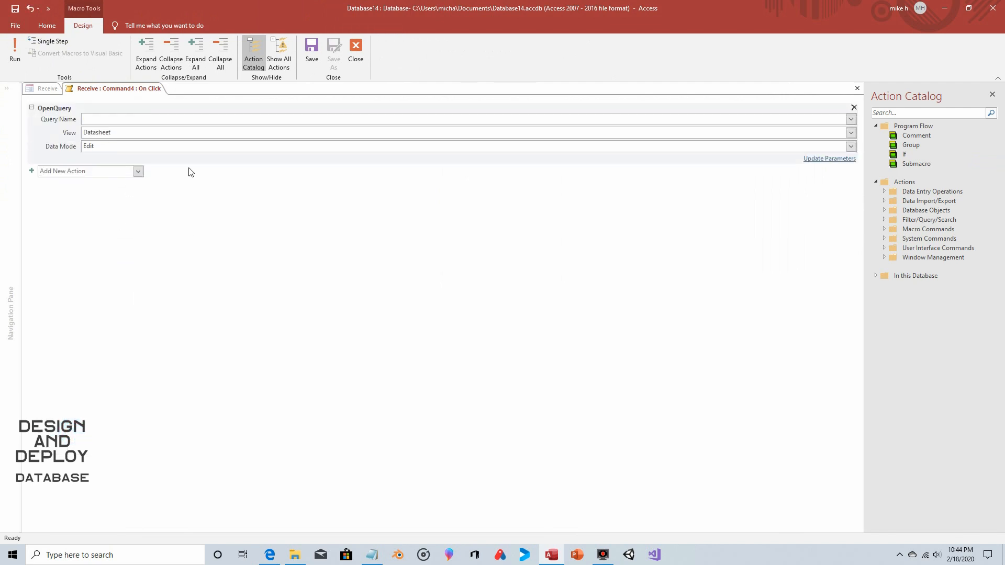
click(850, 120)
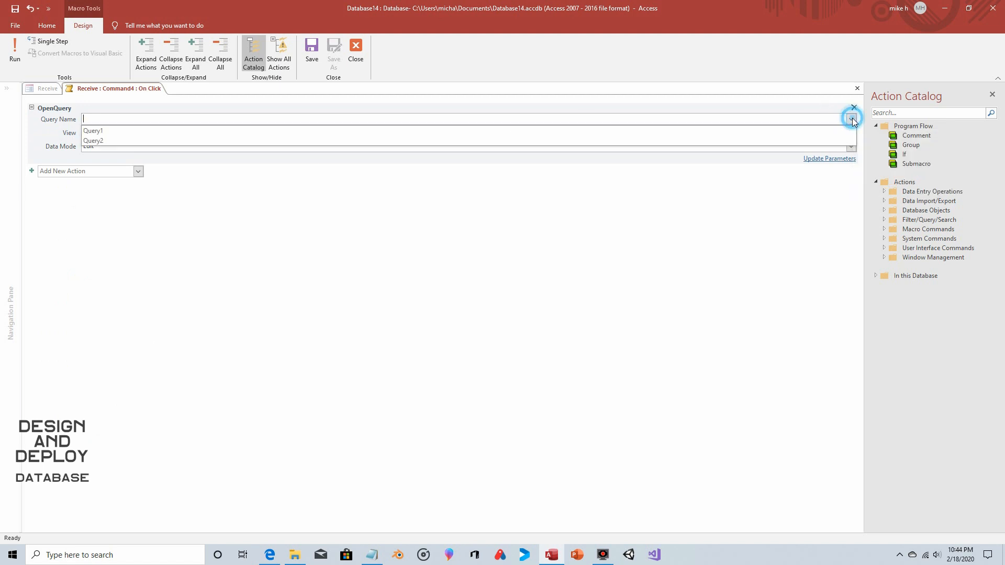
click(128, 141)
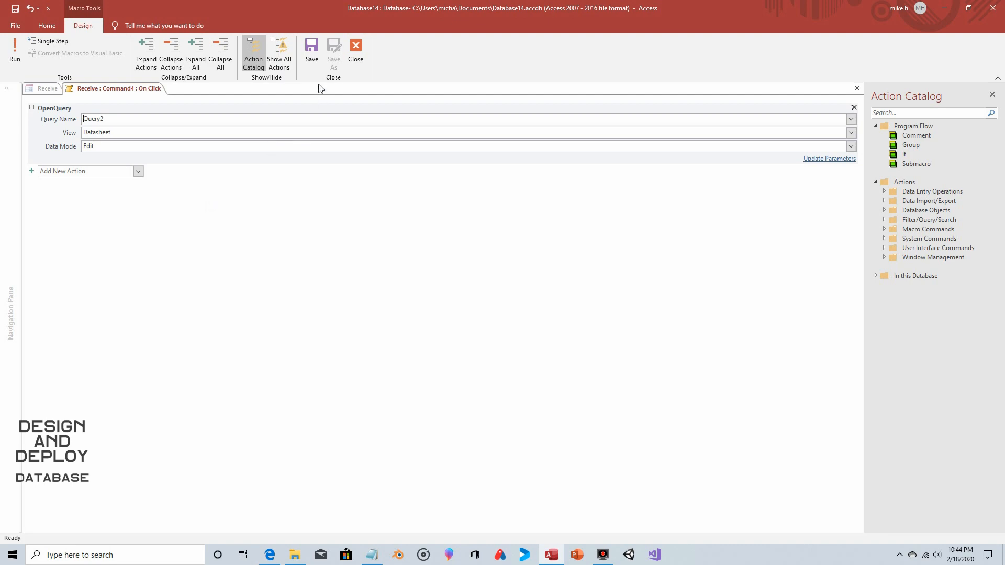
click(355, 47)
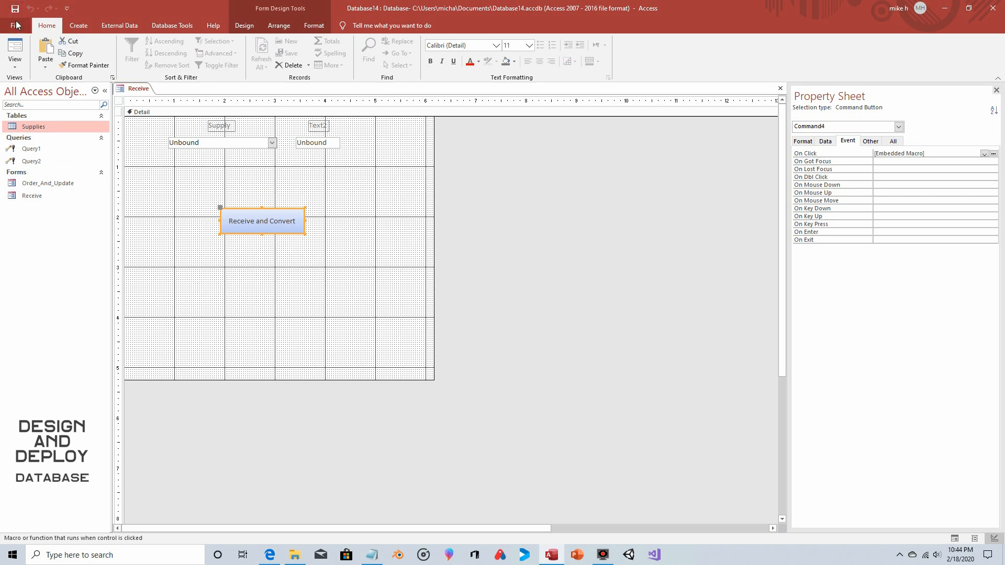
Step: Show the Receive form in Form View and check the starting amounts in the Supplies table
click(15, 49)
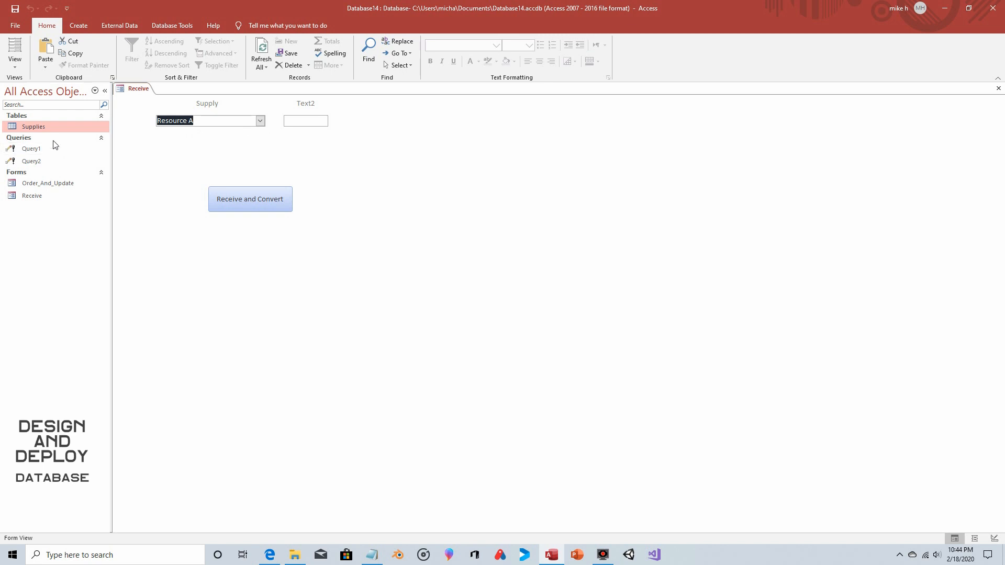
double_click(52, 127)
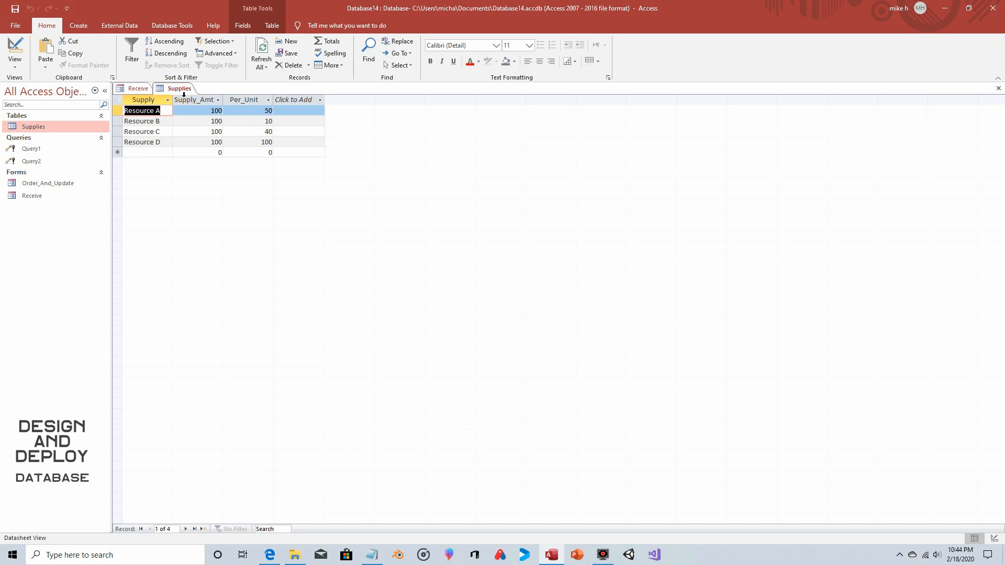
click(998, 88)
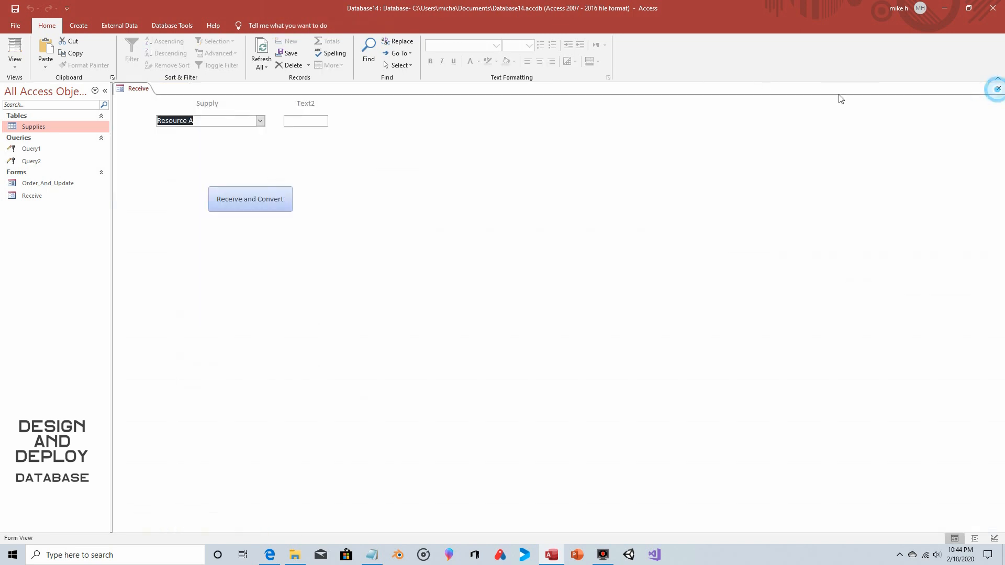
Step: Receive 3 units of Resource B through the form, confirming the update query, and check the amounts in the Supplies table
click(260, 121)
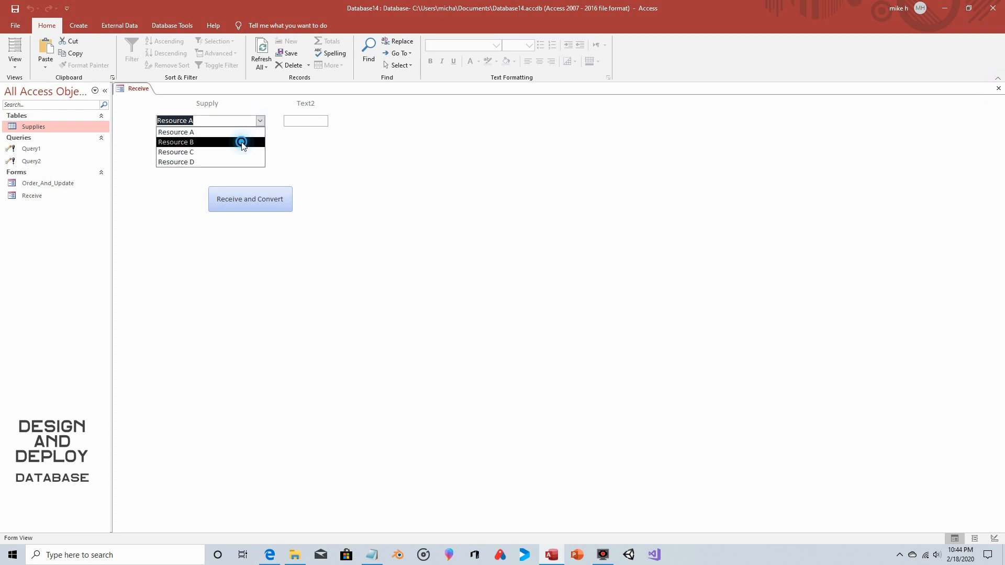
click(242, 140)
click(312, 122)
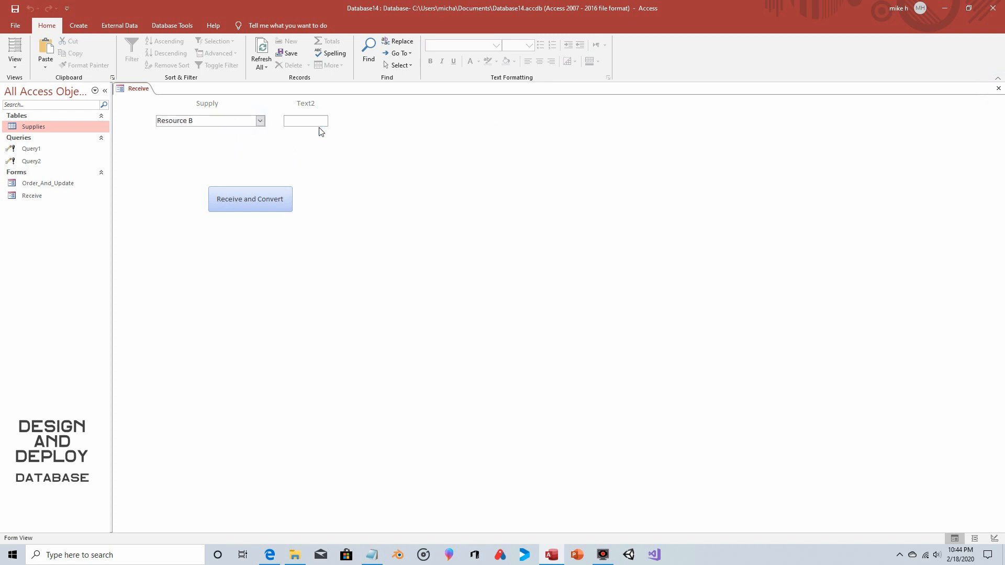
text(3)
click(251, 203)
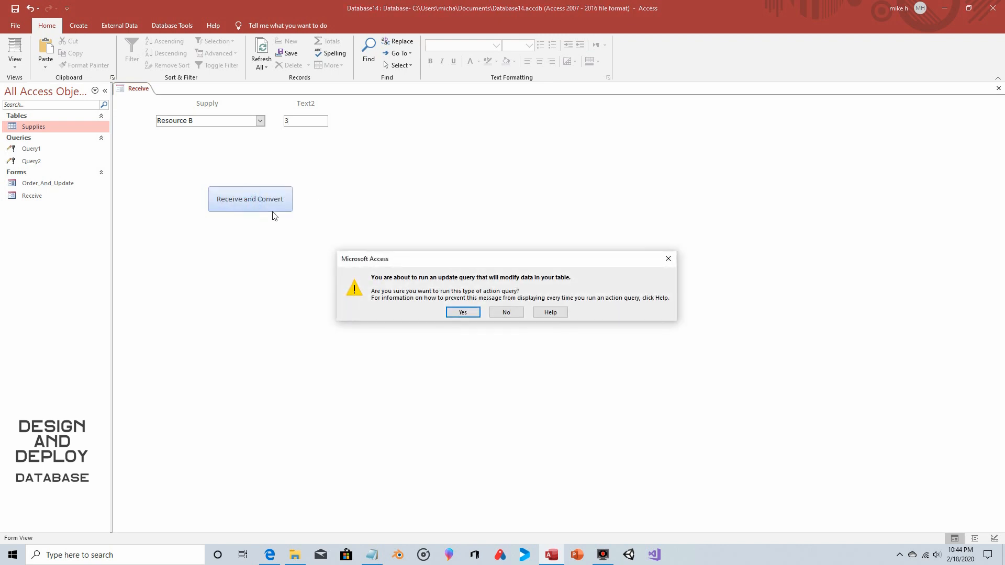
click(462, 313)
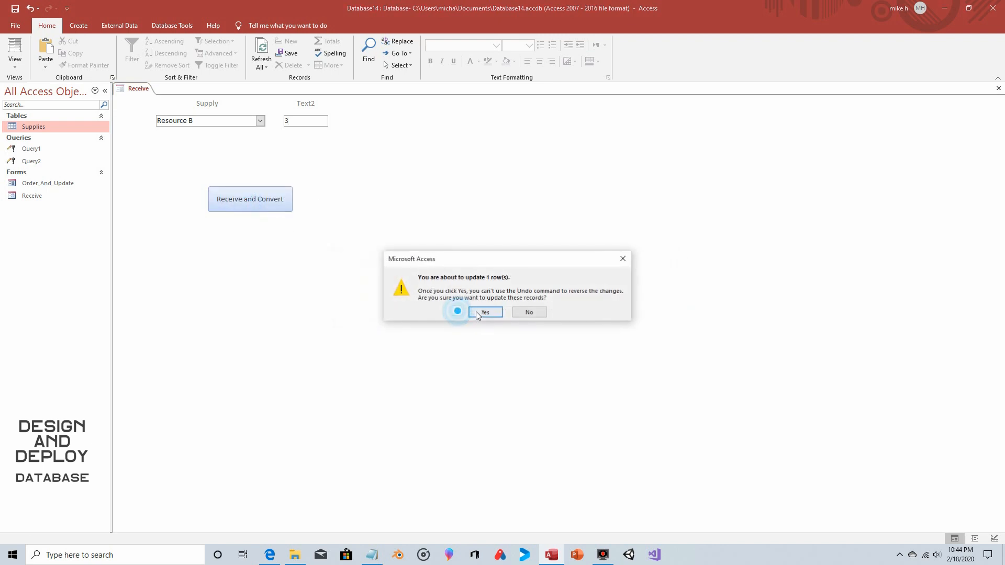
click(486, 312)
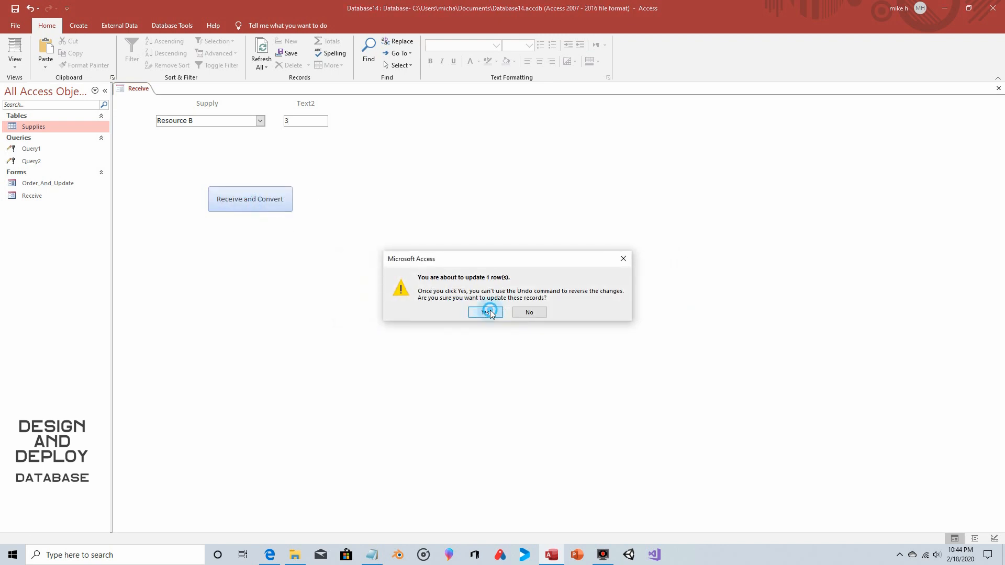
double_click(62, 128)
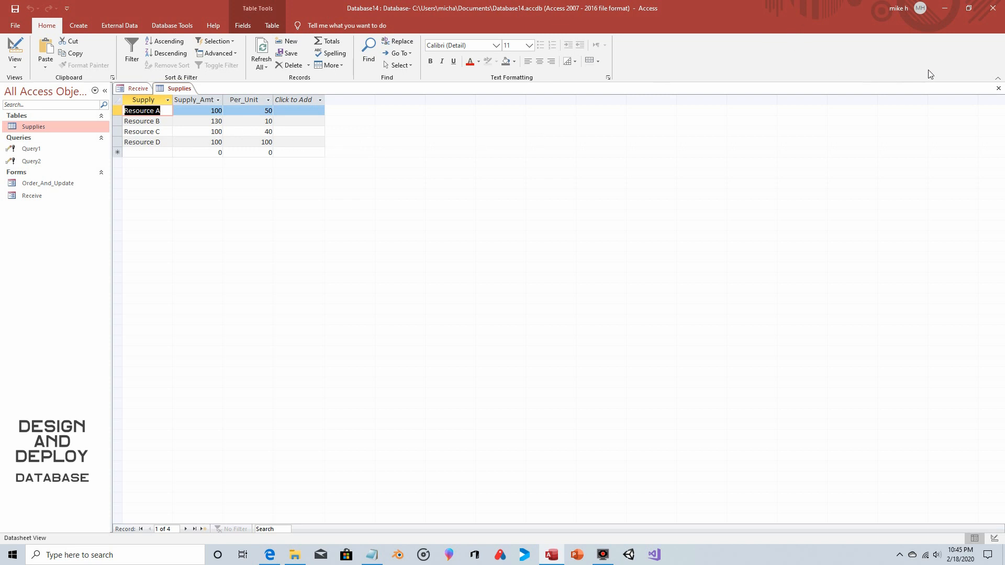
click(998, 89)
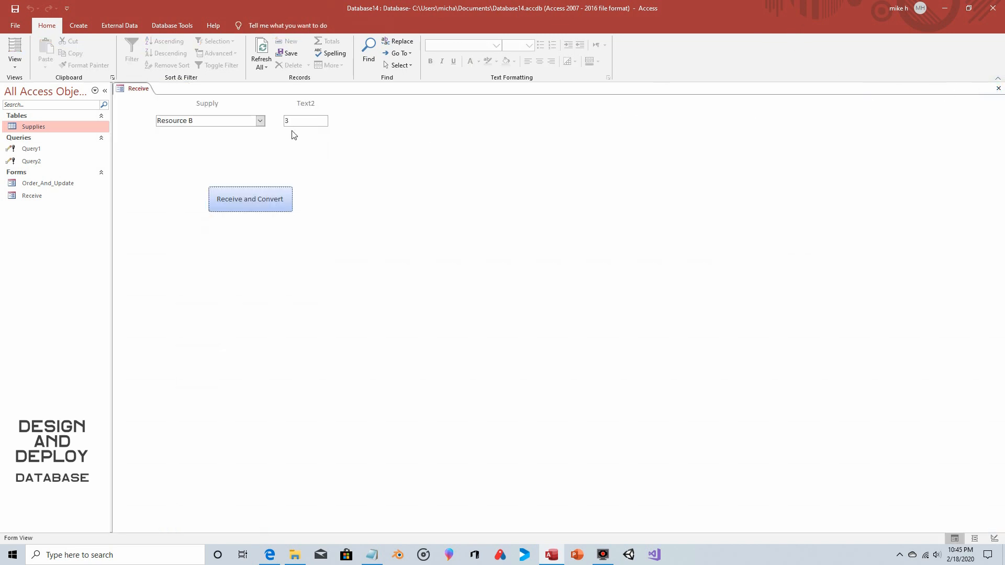
Step: Receive 5 units of Resource C through the form, confirming the update query, and check the amounts in the Supplies table
click(260, 120)
click(221, 151)
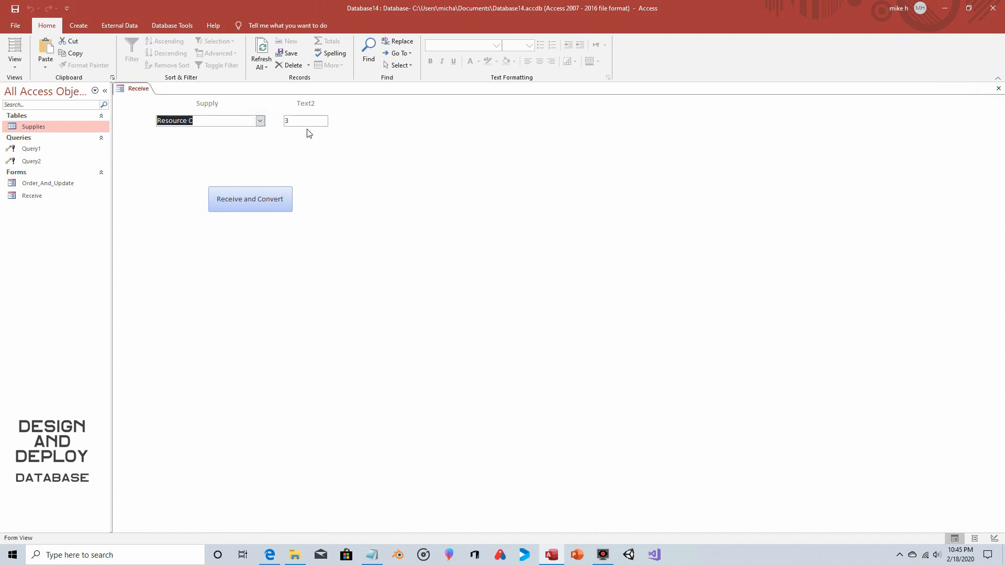
double_click(307, 121)
text(5)
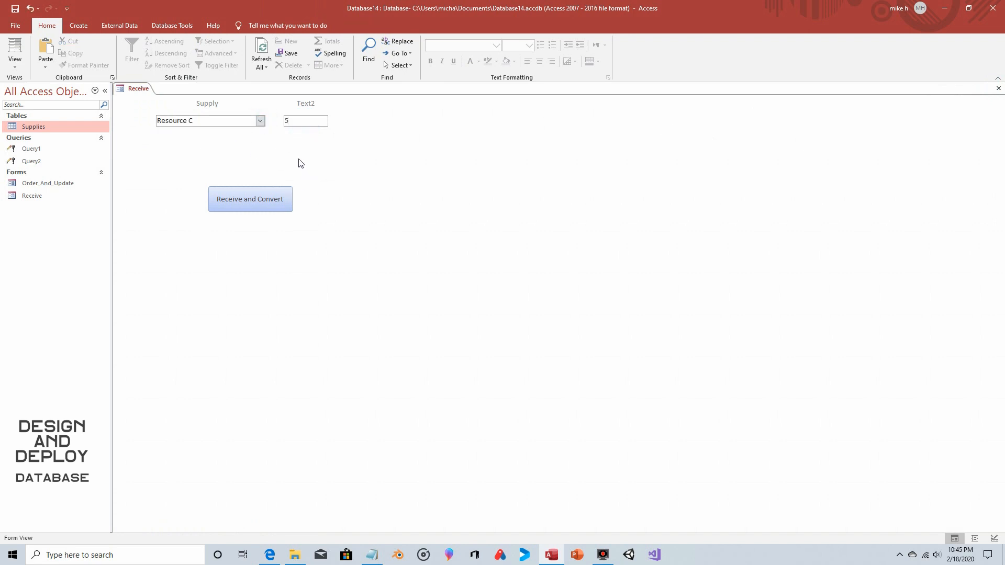
click(253, 197)
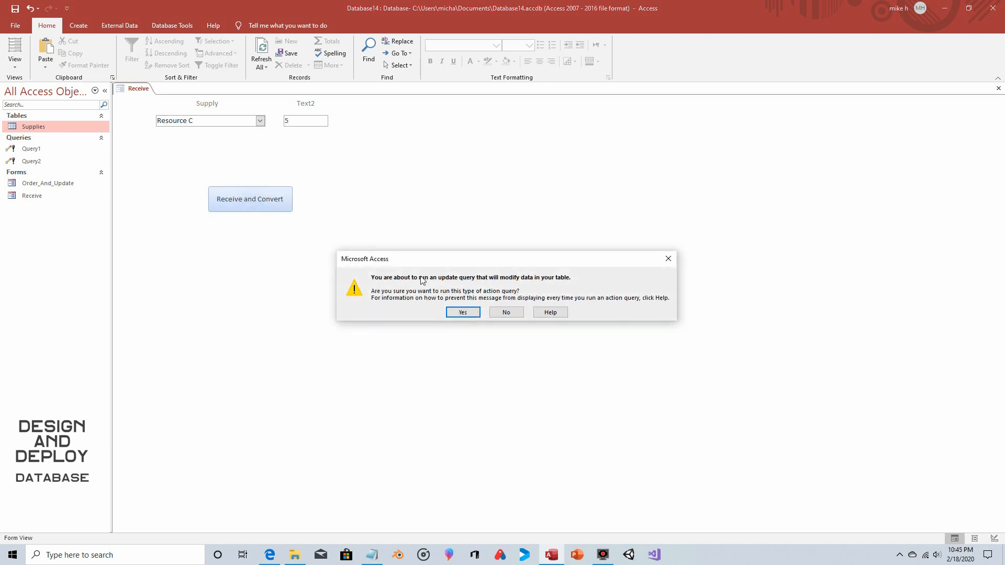
click(469, 312)
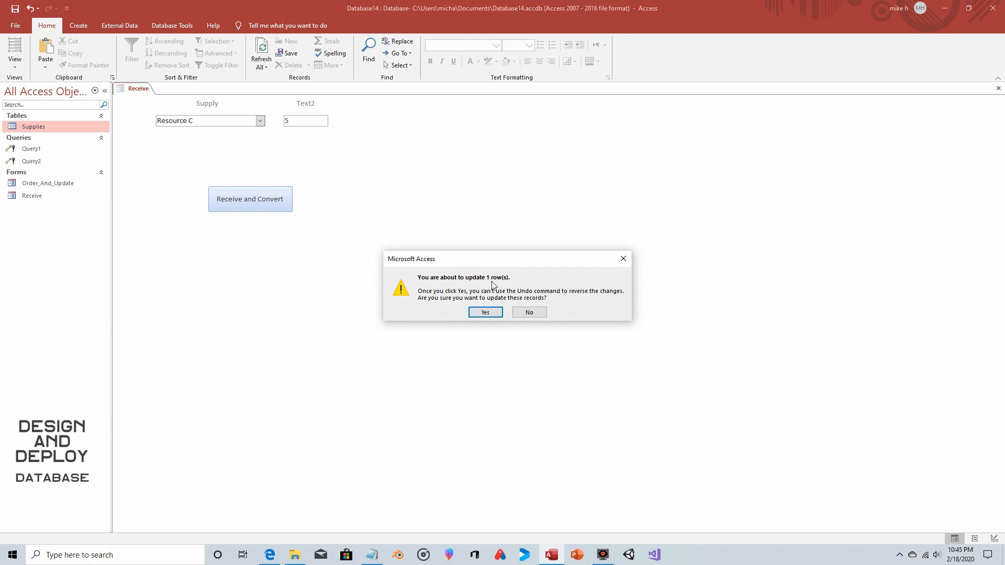
click(485, 313)
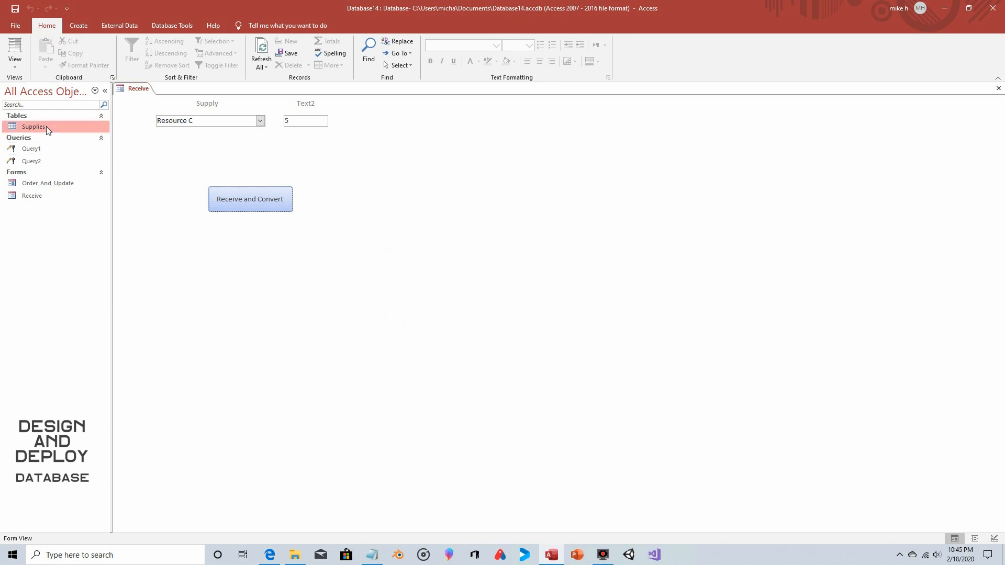
click(59, 128)
double_click(59, 128)
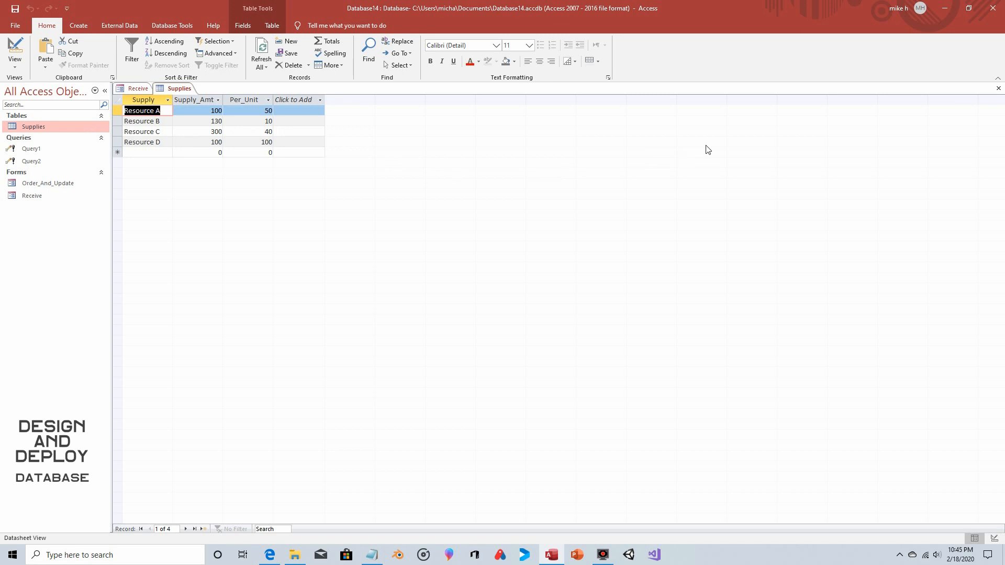
click(998, 89)
Step: Receive 9 units of Resource D through the form, confirming the update query, and check the amounts in the Supplies table
click(260, 121)
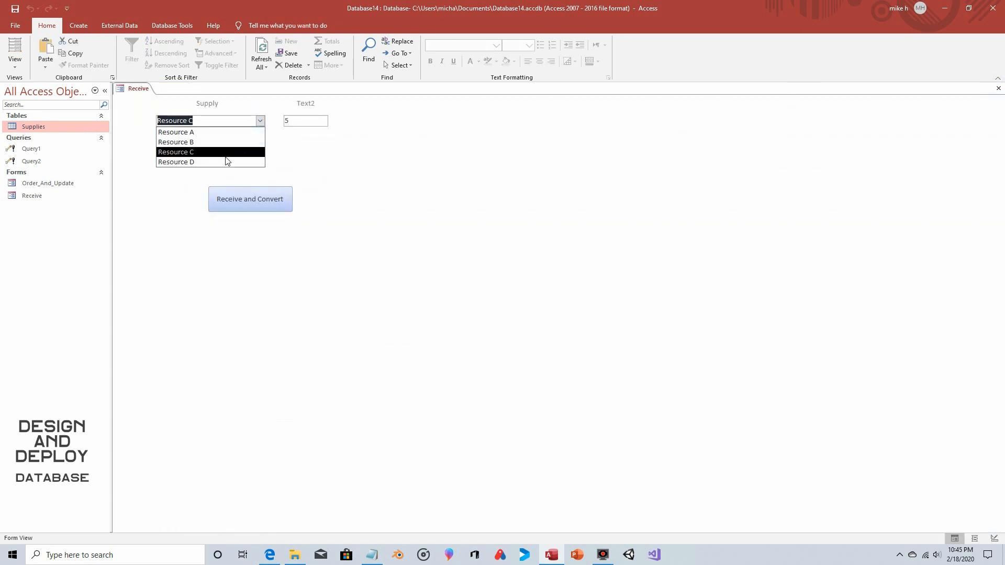
click(223, 161)
double_click(306, 119)
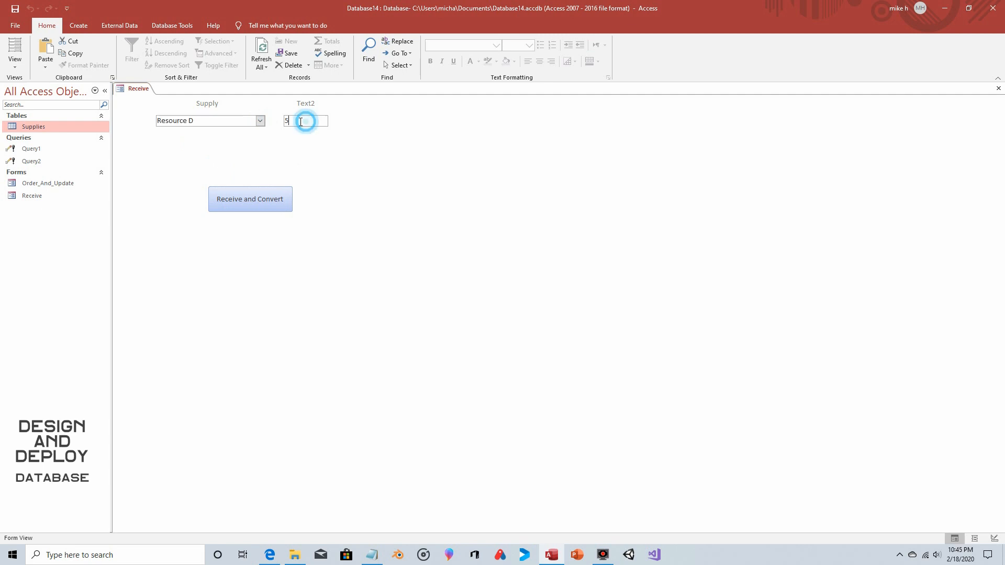
text(9)
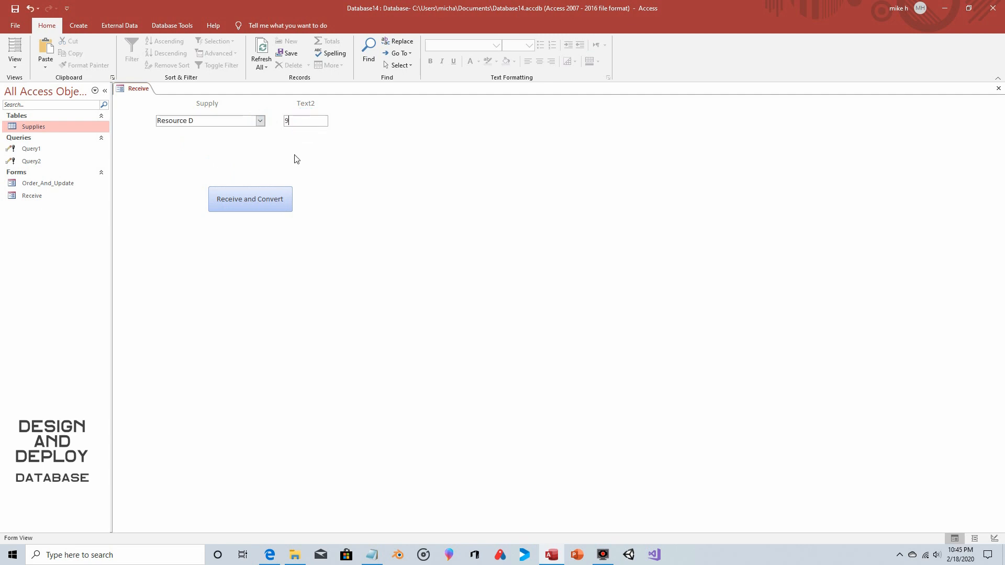
click(264, 201)
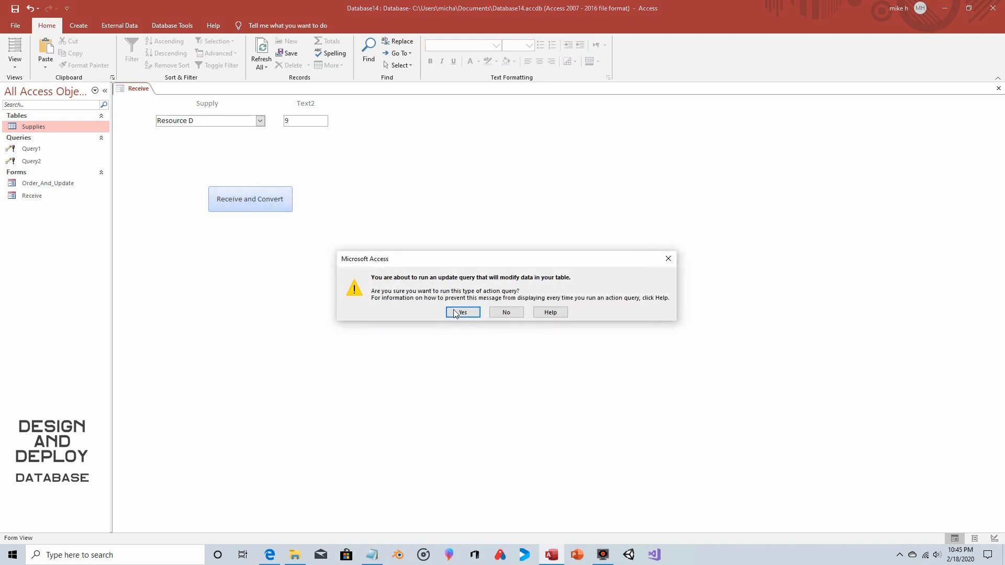
click(473, 314)
double_click(50, 127)
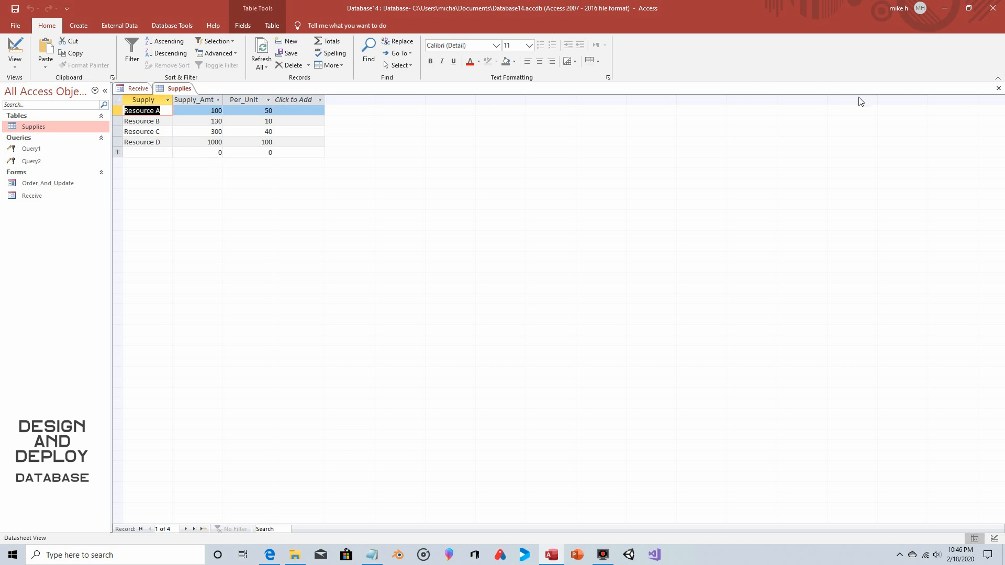
click(998, 88)
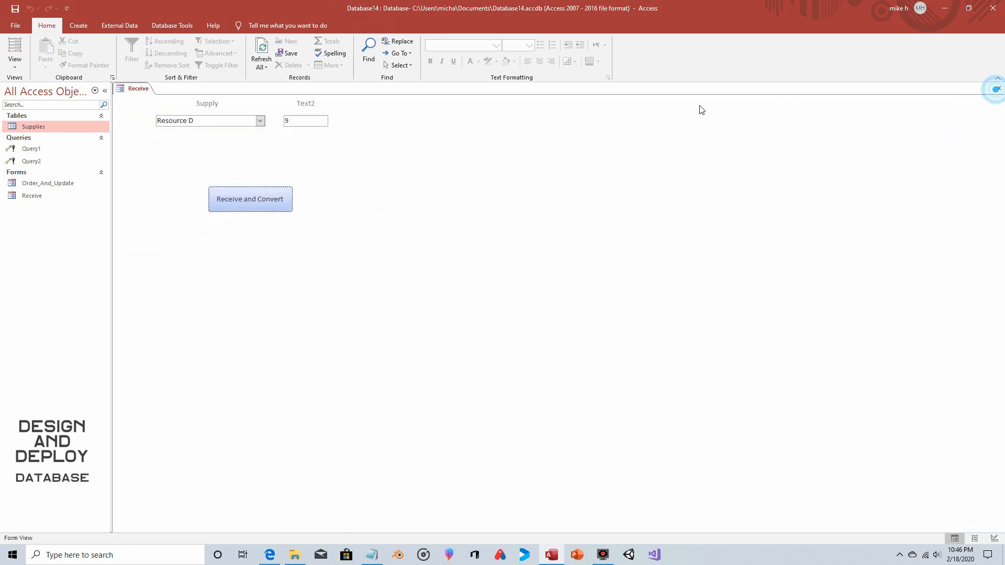
Step: Receive 2 units of Resource A through the form, confirming the update query, and check the amounts in the Supplies table
click(259, 121)
click(228, 132)
click(292, 121)
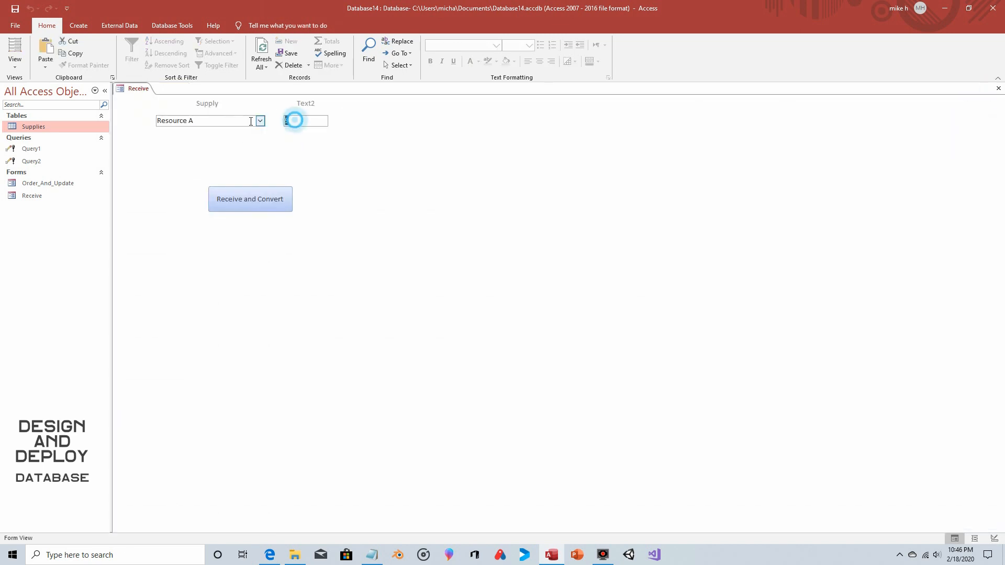
text(2)
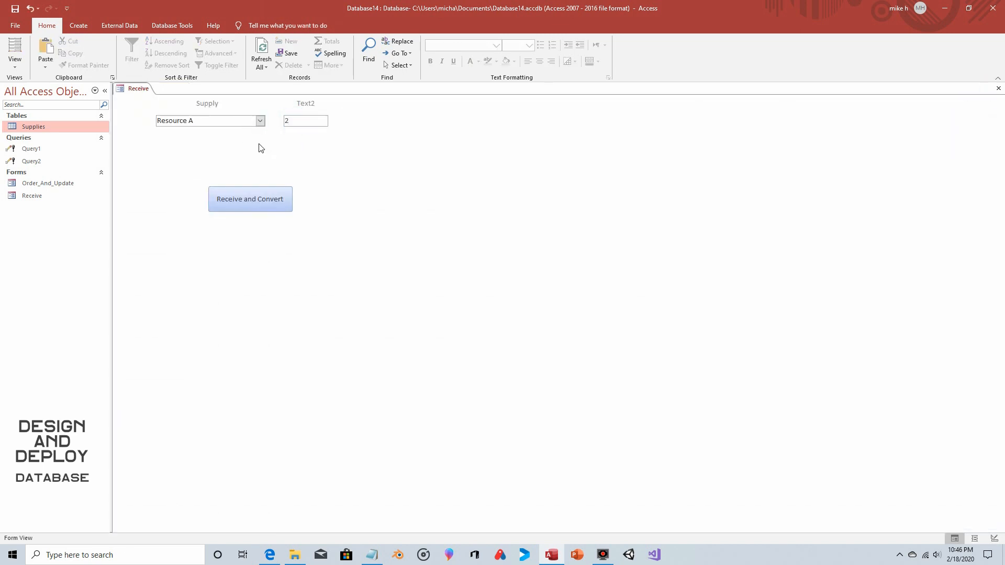
click(261, 197)
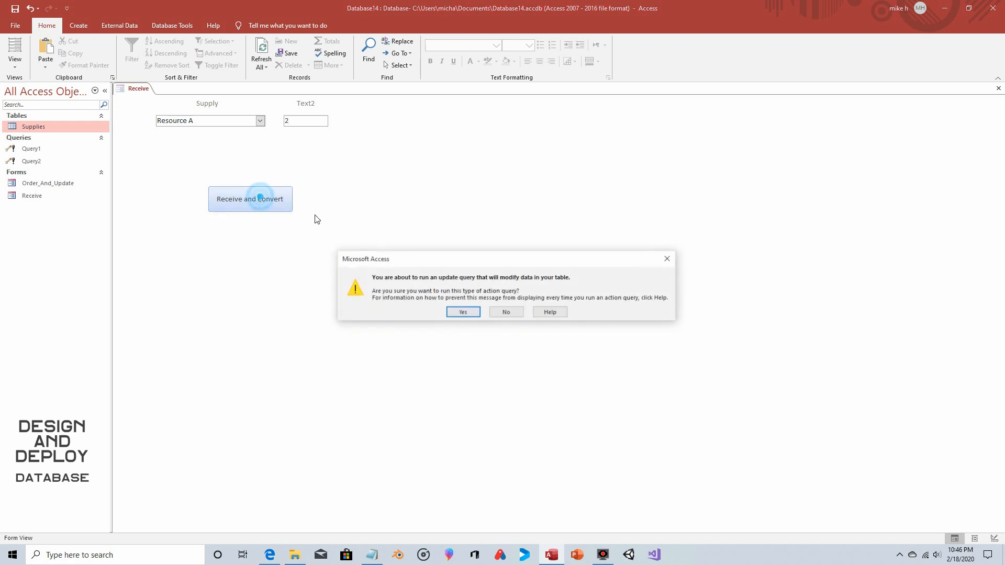
click(473, 313)
click(475, 313)
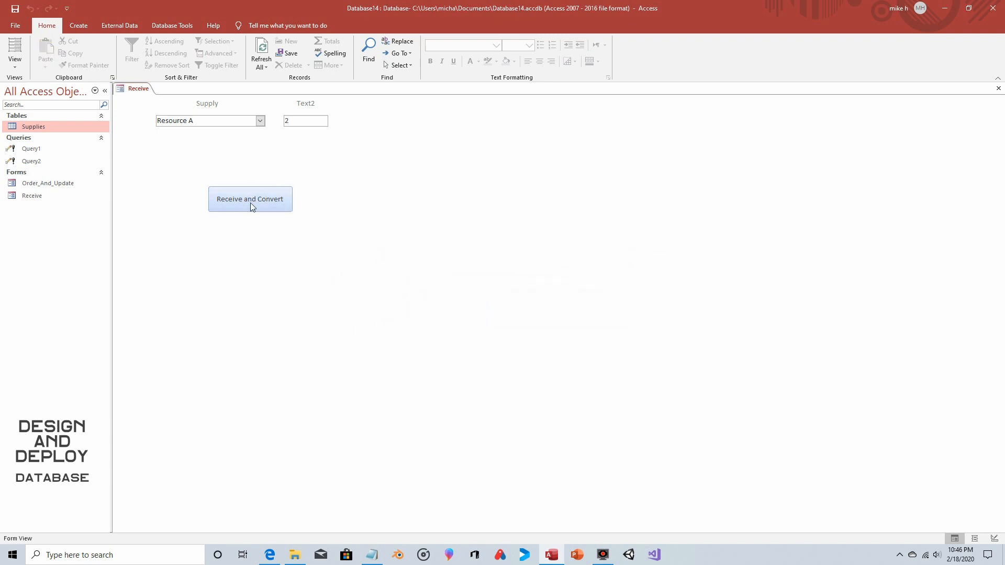
double_click(46, 127)
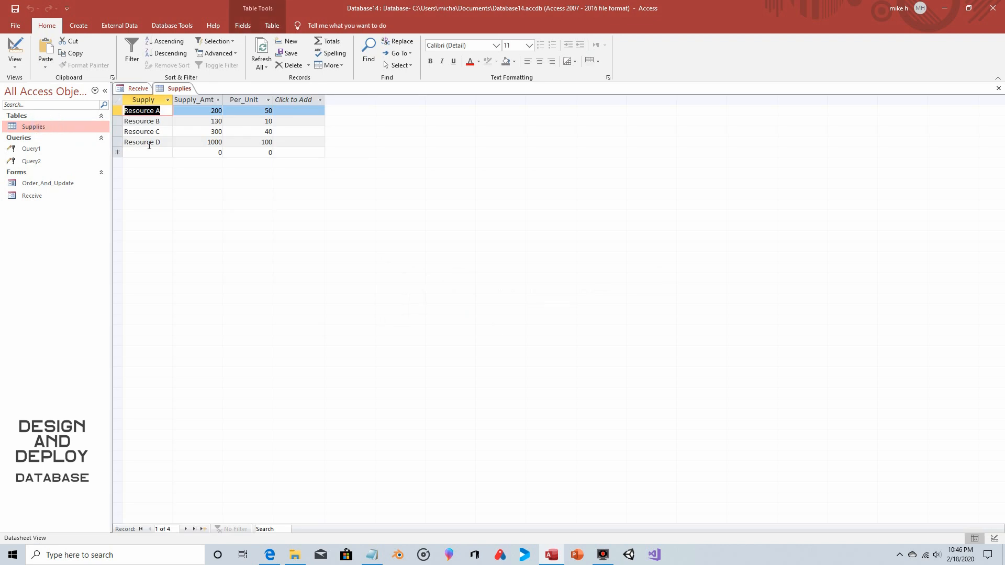
click(997, 89)
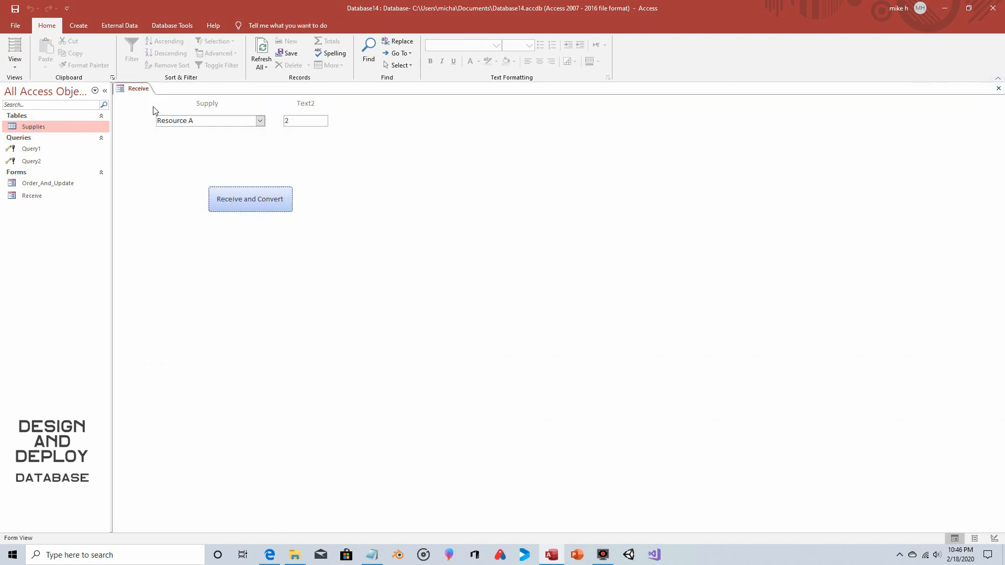
Step: Open the Receive form in Design View and move the Supply and Text2 fields with their labels down to just above the button
click(14, 62)
click(33, 135)
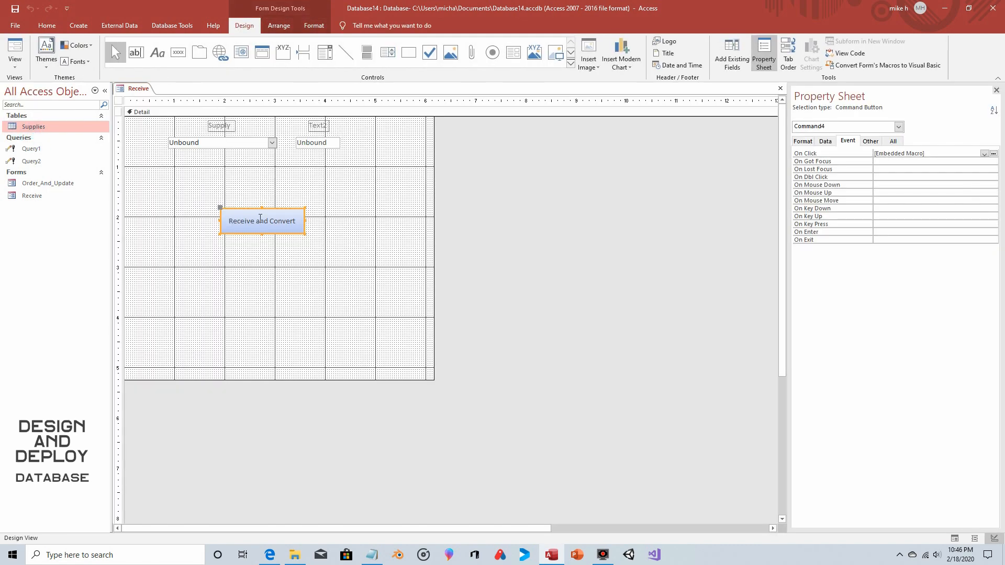
drag(382, 187, 152, 122)
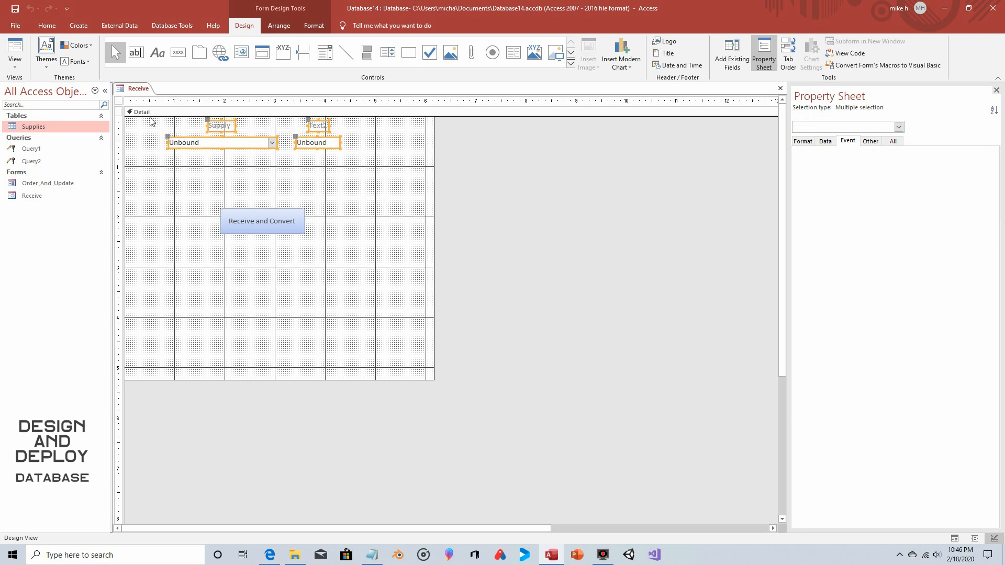
key(Down)
key(Down)
key(Down)
key(Down)
key(Down)
key(Down)
key(Down)
key(Down)
key(Down)
key(Down)
key(Down)
key(Down)
key(Down)
key(Down)
key(Down)
key(Down)
key(Down)
key(Down)
key(Down)
key(Down)
key(Down)
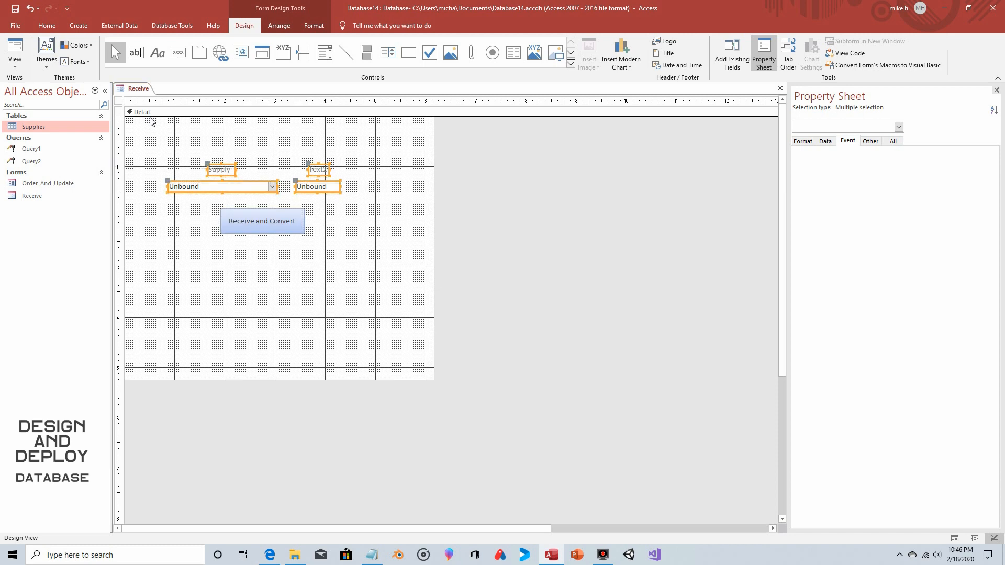
click(354, 215)
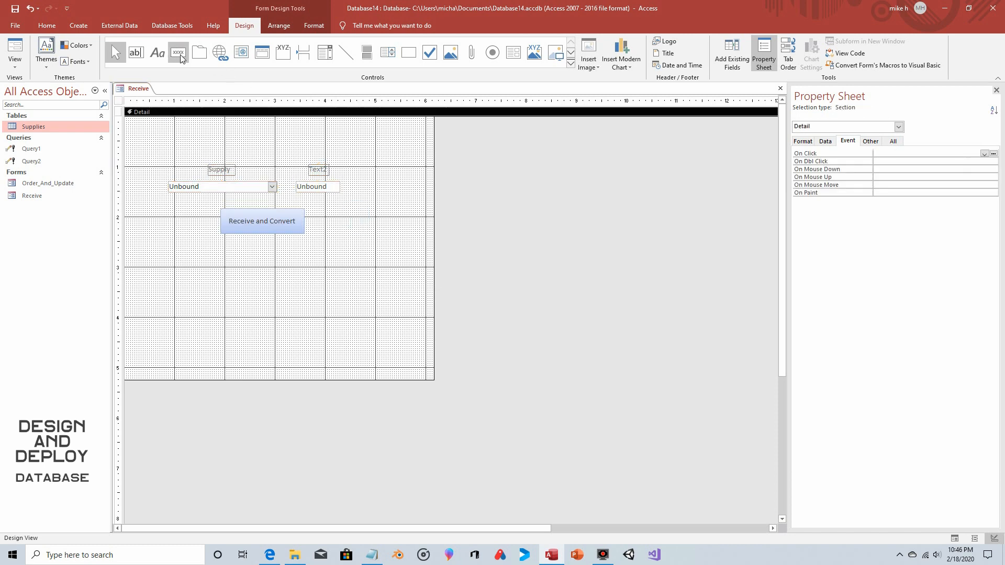
Step: Add a label reading "Receiving" above the Supply and Text2 fields
click(157, 52)
drag(207, 124, 317, 143)
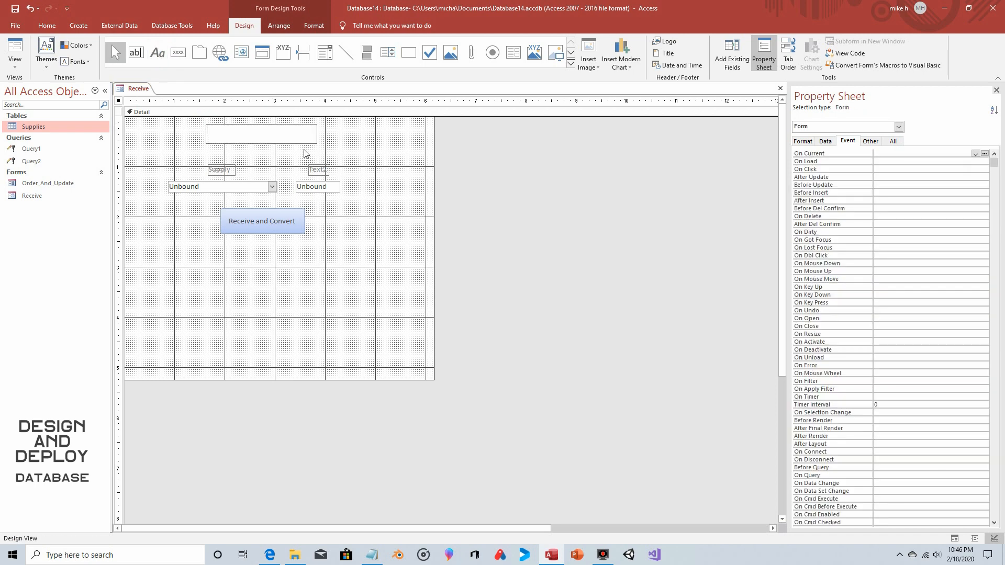
text(Receiving)
click(316, 25)
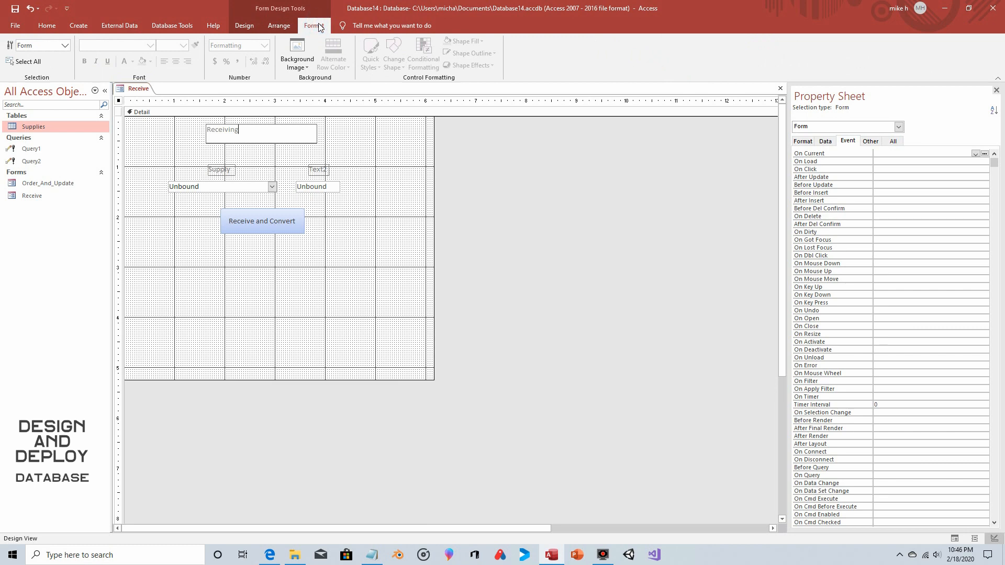
click(338, 136)
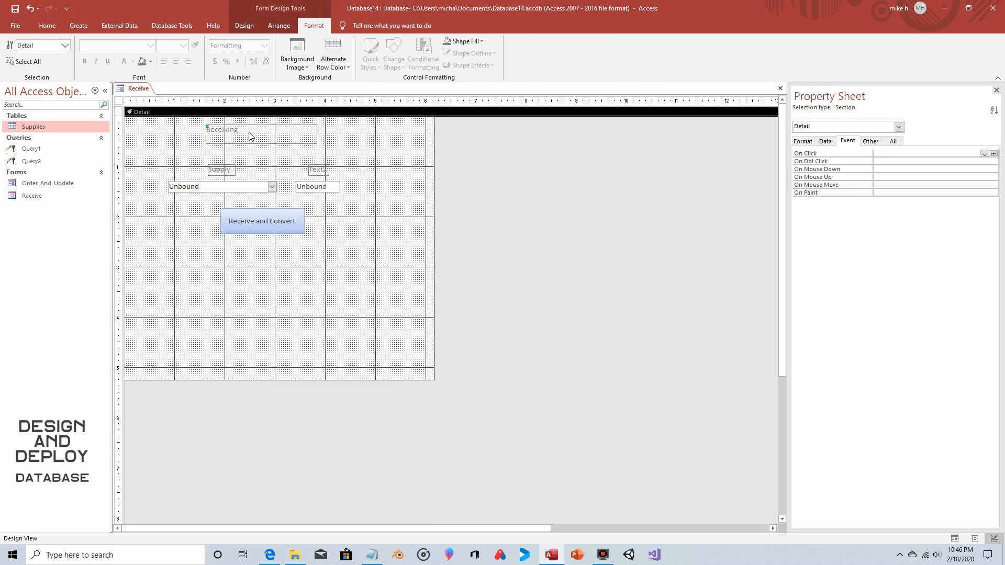
Step: Format the Receiving label as 20-point, bold and underlined, then fit its box to the text and centre it above the fields
click(250, 135)
click(184, 46)
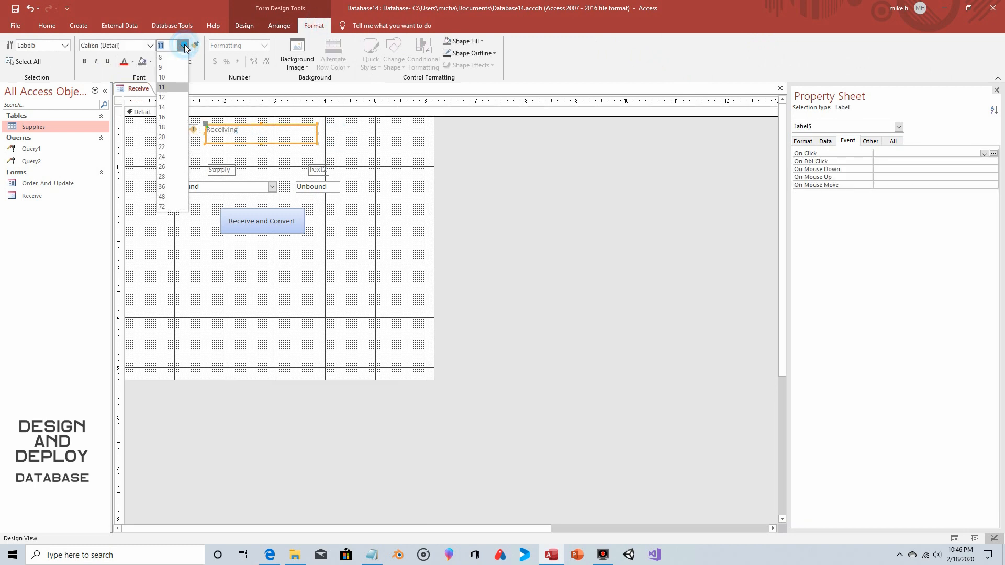
click(172, 137)
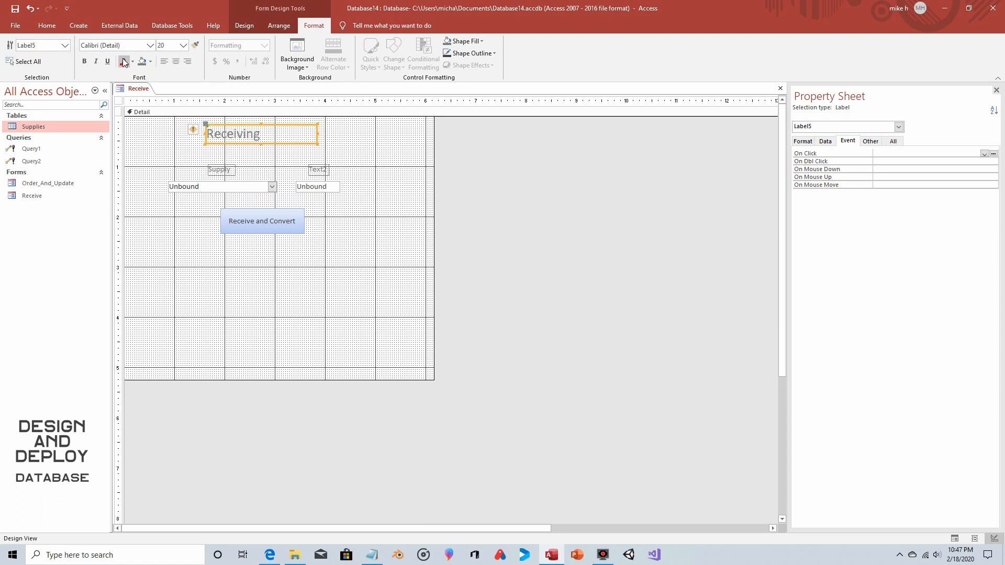
click(85, 61)
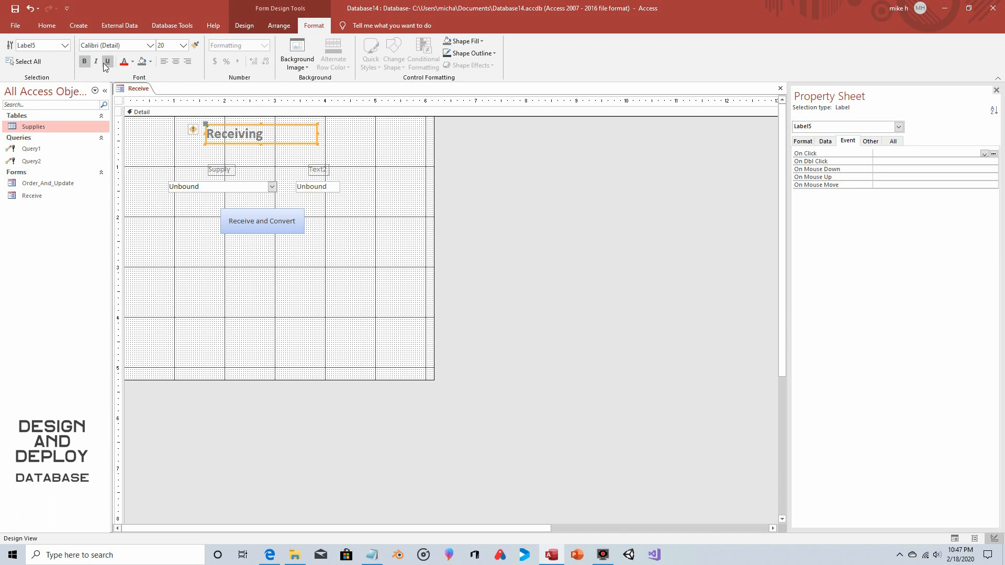
click(105, 63)
drag(316, 134, 296, 145)
click(345, 147)
Step: Move the Receive and Convert button lower and shift the Supply and Text2 fields slightly down and right to centre them under the title
click(267, 226)
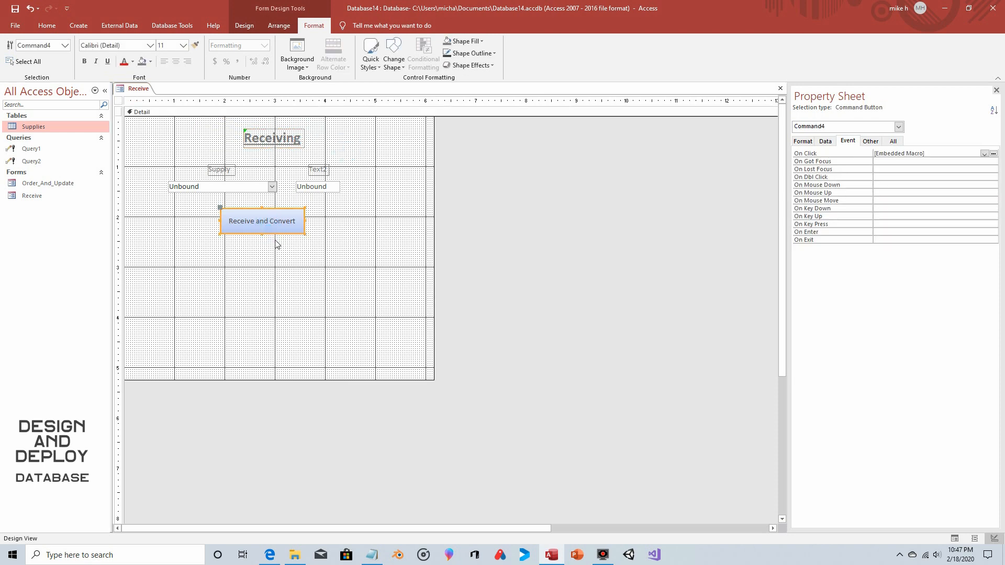
drag(278, 230, 296, 260)
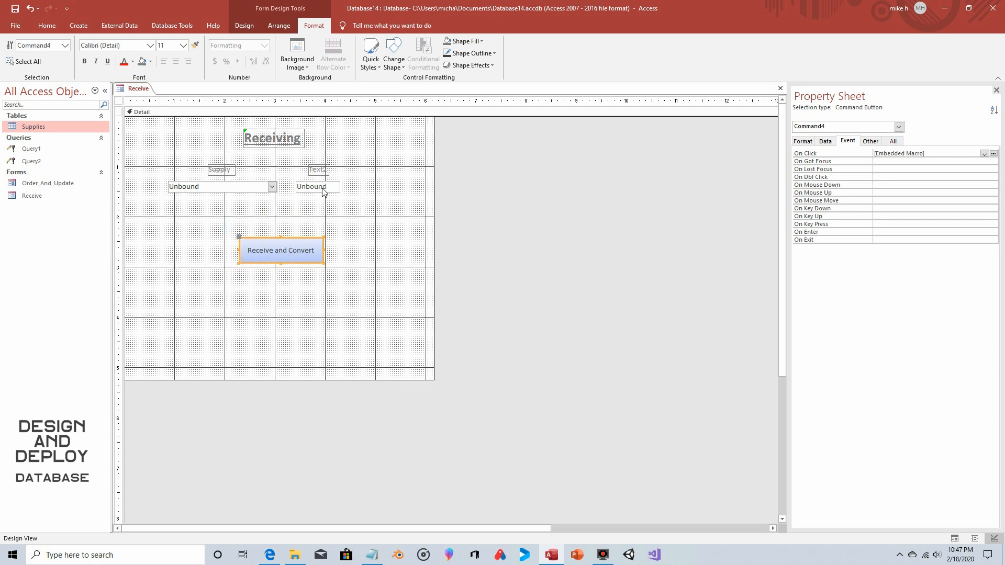
drag(173, 163, 387, 212)
key(Down)
key(Right)
key(Right)
key(Right)
key(Right)
key(Right)
key(Right)
key(Right)
key(Right)
key(Down)
key(Down)
key(Down)
key(Down)
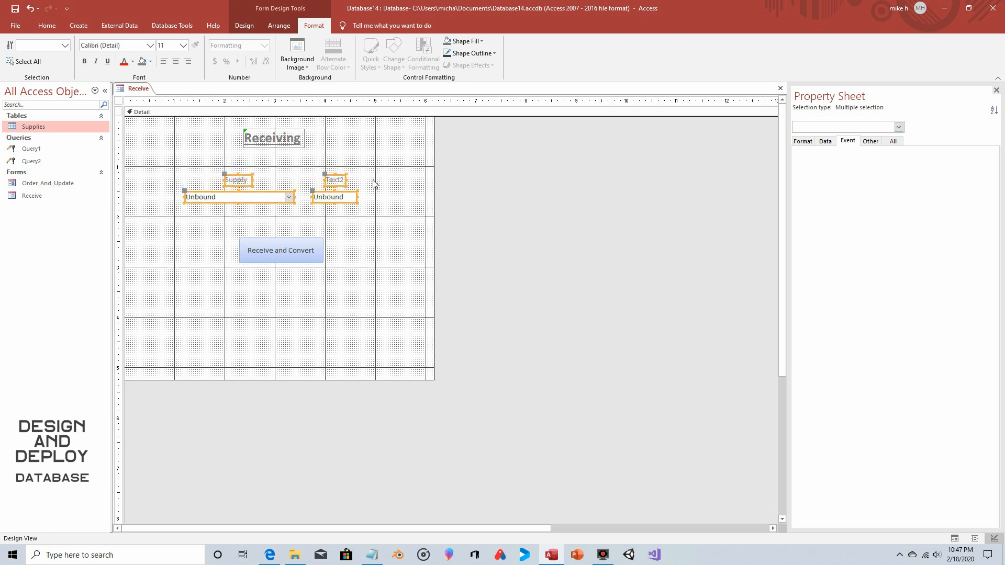
click(379, 151)
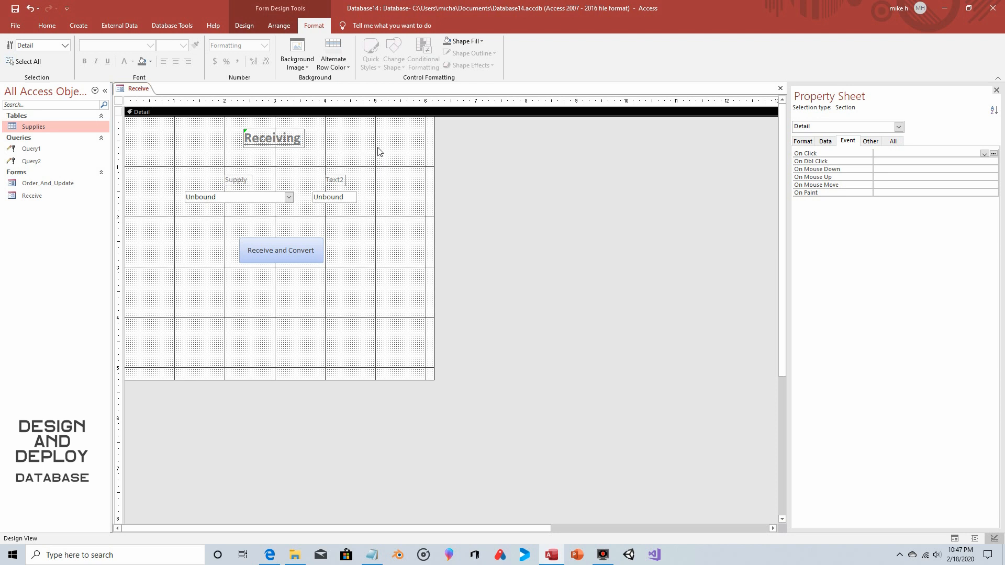
Step: Show the Receive form in Form View to check the new layout
drag(218, 118, 366, 157)
click(366, 157)
click(251, 29)
click(14, 52)
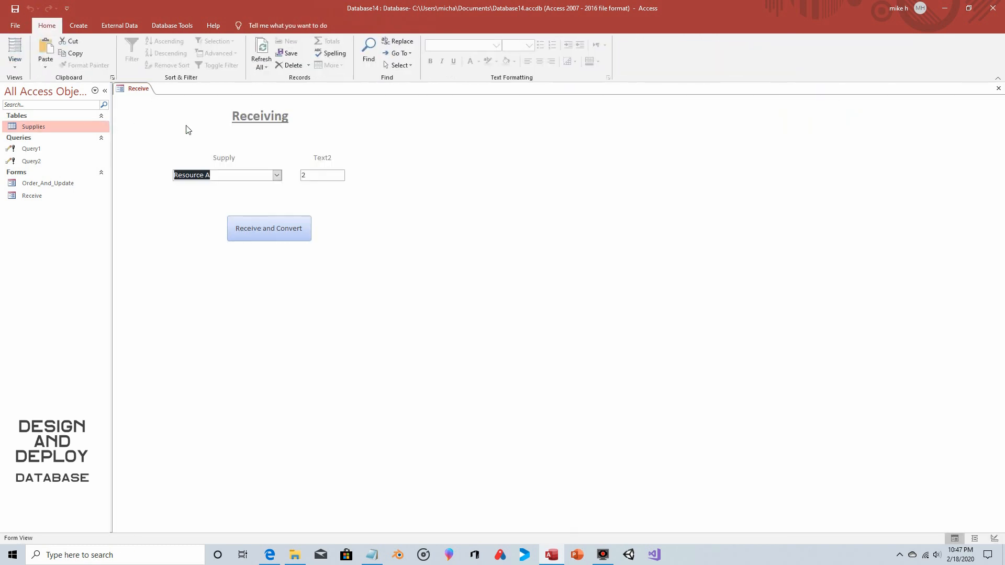